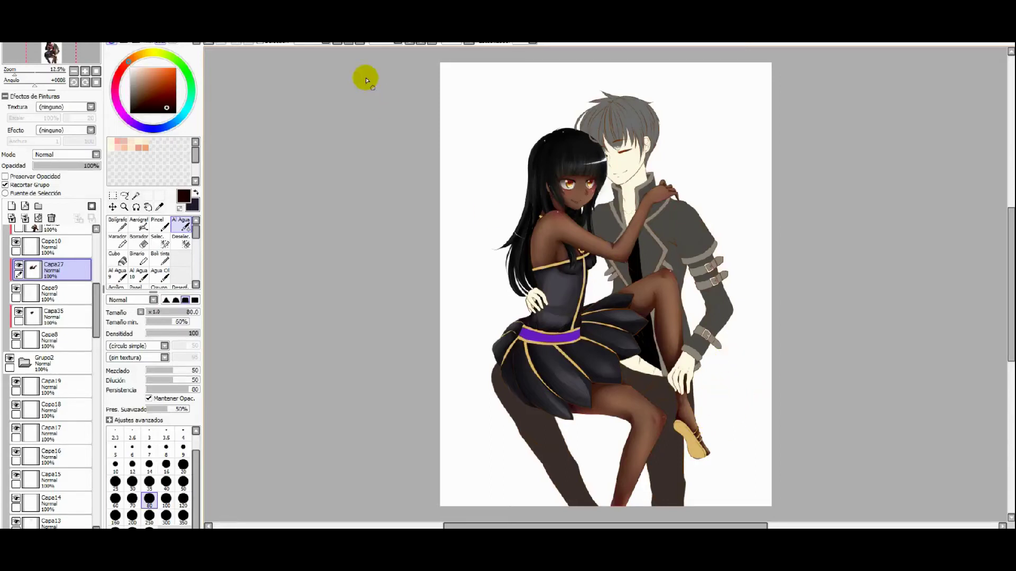
Zoom to 25% on the girl's skirt and legs and select the large Bolígrafo pen.
{"action": "left_click", "coordinate": [346, 43]}
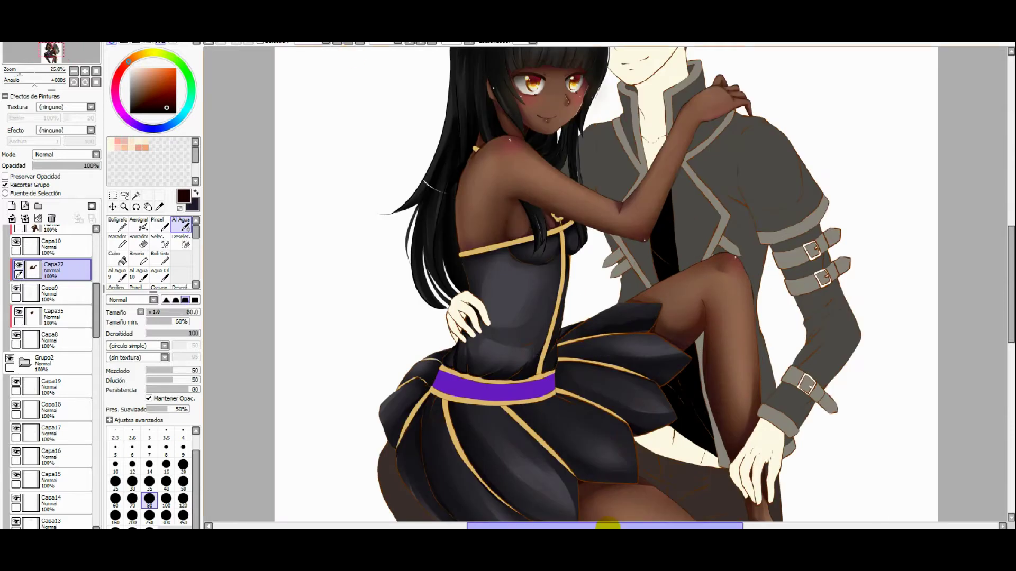
{"action": "left_click_drag", "start_coordinate": [608, 523], "coordinate": [596, 524]}
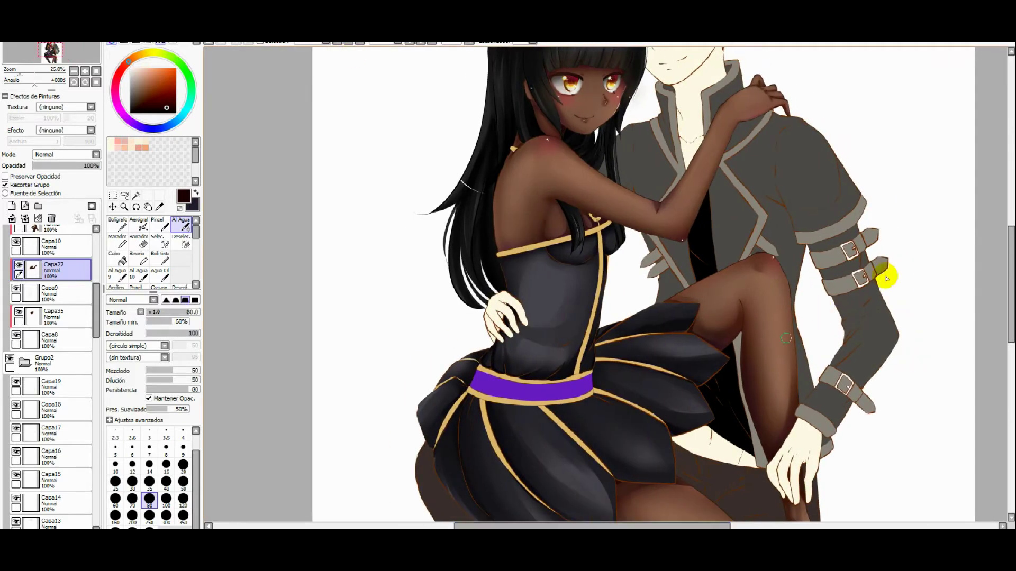
{"action": "left_click_drag", "start_coordinate": [1008, 244], "coordinate": [1007, 254]}
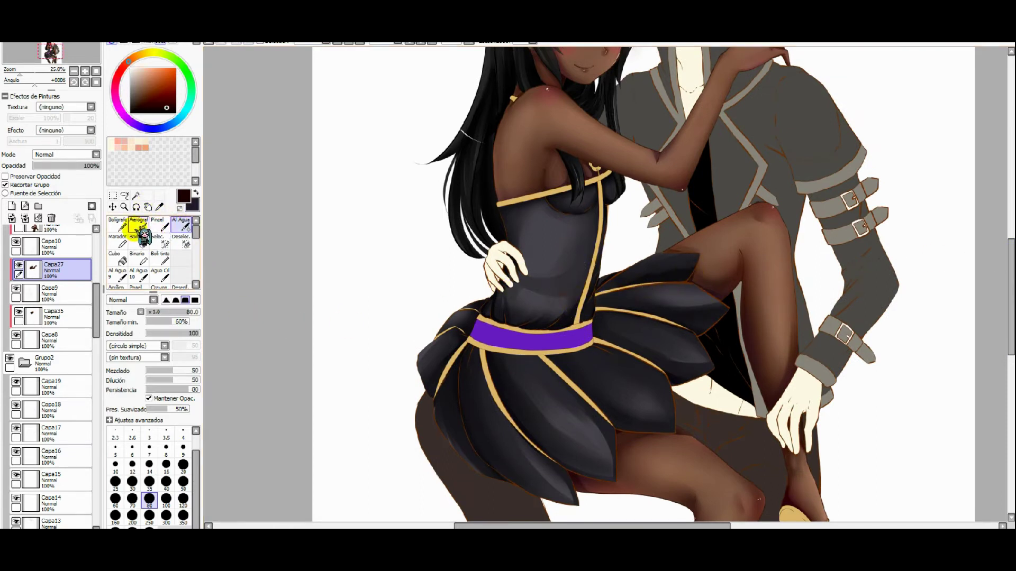
{"action": "left_click", "coordinate": [119, 224]}
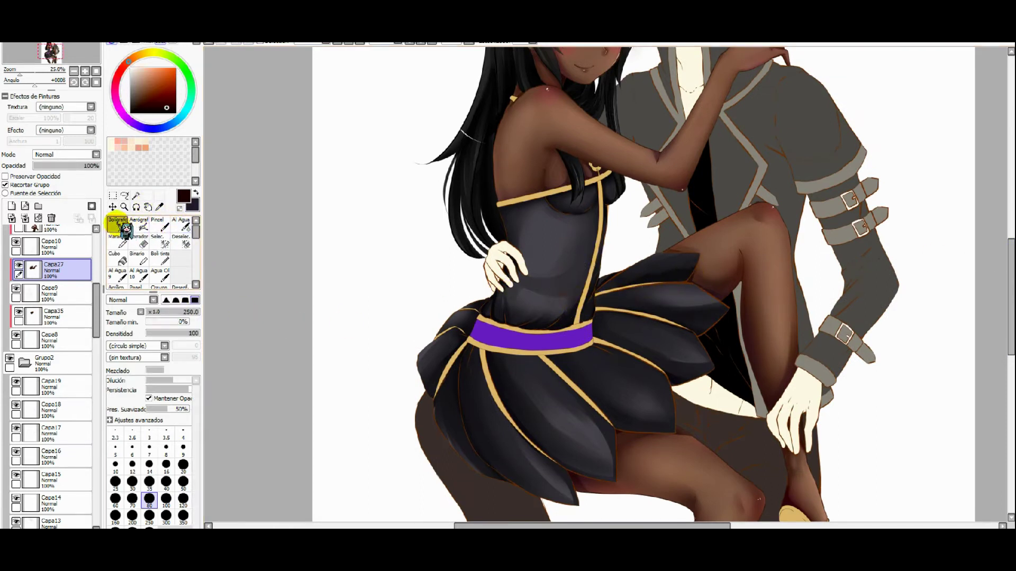
On a new layer, repaint the skirt edges and knee shading in dark purple with the Bolígrafo.
{"action": "left_click", "coordinate": [11, 206]}
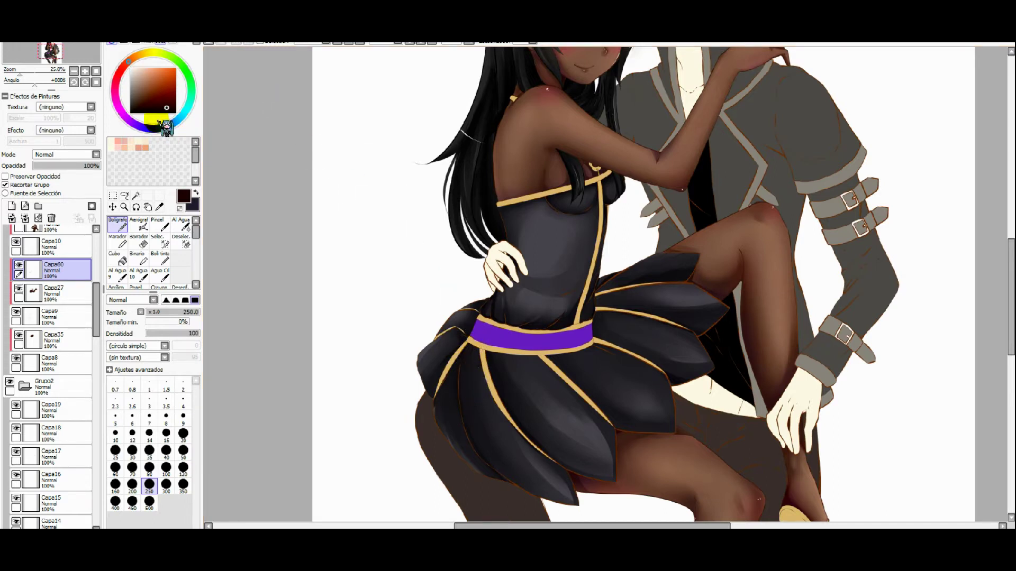
{"action": "left_click_drag", "start_coordinate": [178, 121], "coordinate": [134, 123]}
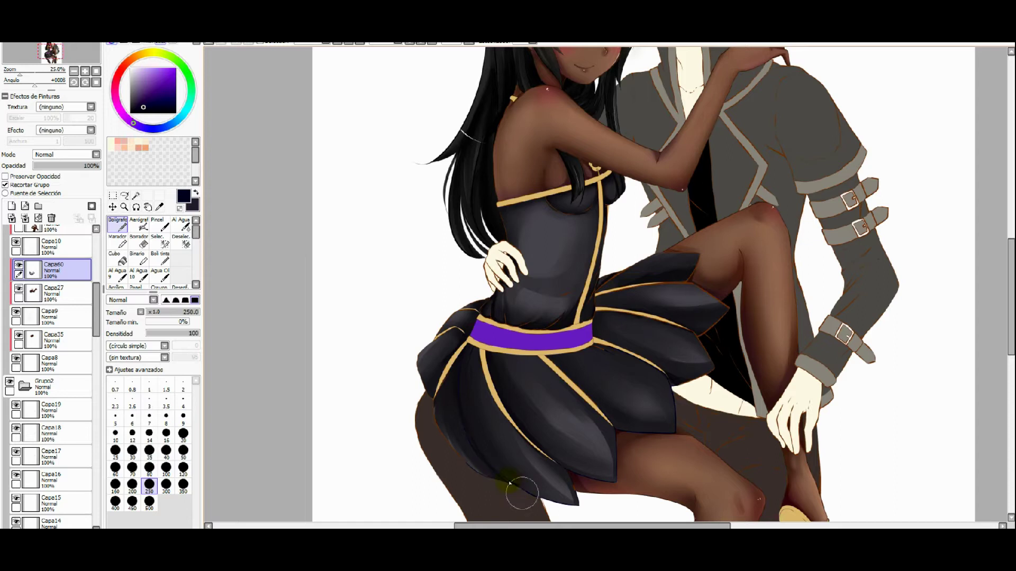
{"action": "mouse_move", "coordinate": [440, 379]}
{"action": "left_mouse_down"}
{"action": "mouse_move", "coordinate": [446, 335]}
{"action": "mouse_move", "coordinate": [499, 304]}
{"action": "left_mouse_up"}
{"action": "left_click_drag", "start_coordinate": [609, 295], "coordinate": [660, 257]}
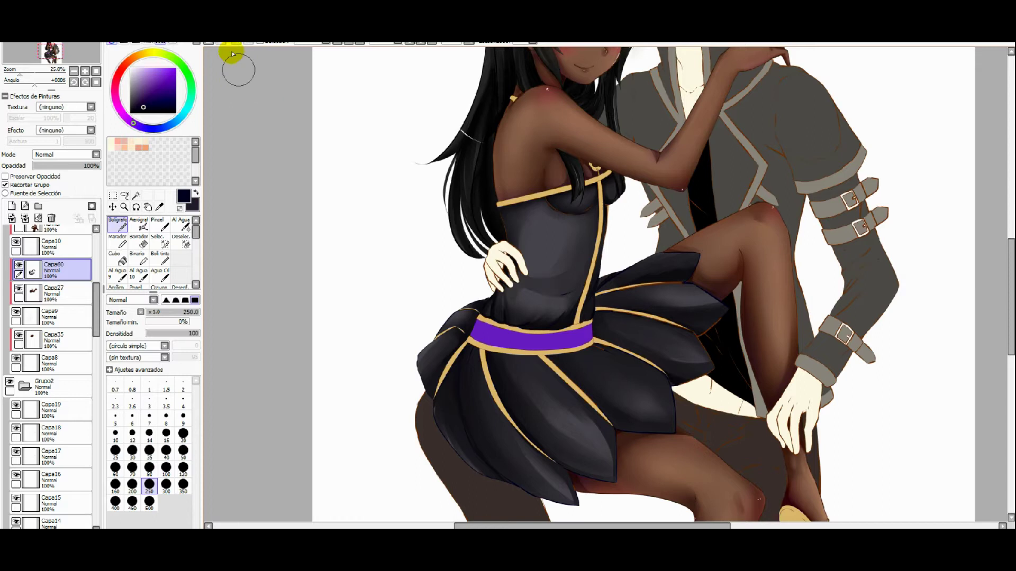
{"action": "left_click_drag", "start_coordinate": [752, 307], "coordinate": [766, 326]}
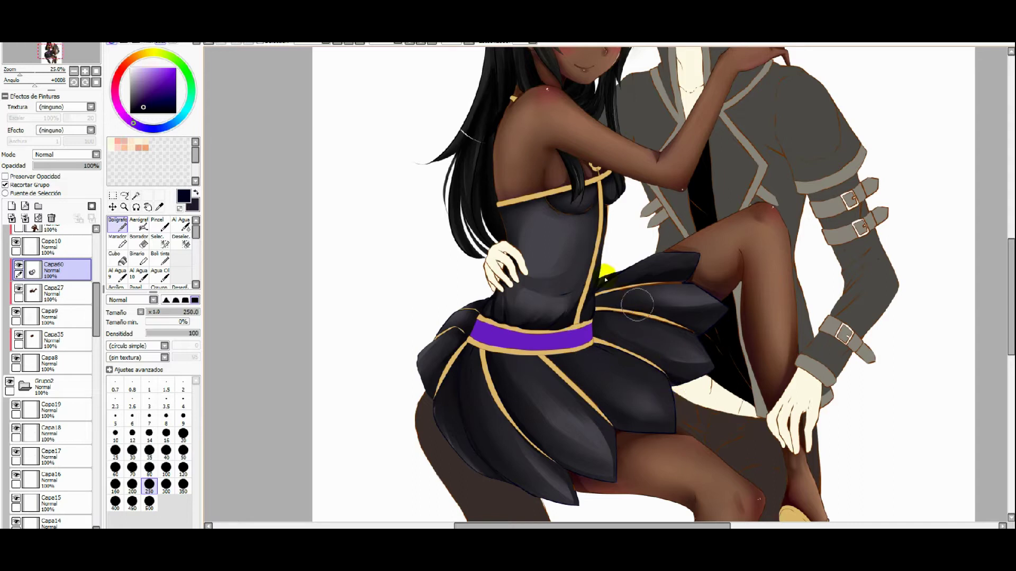
{"action": "left_click", "coordinate": [142, 244]}
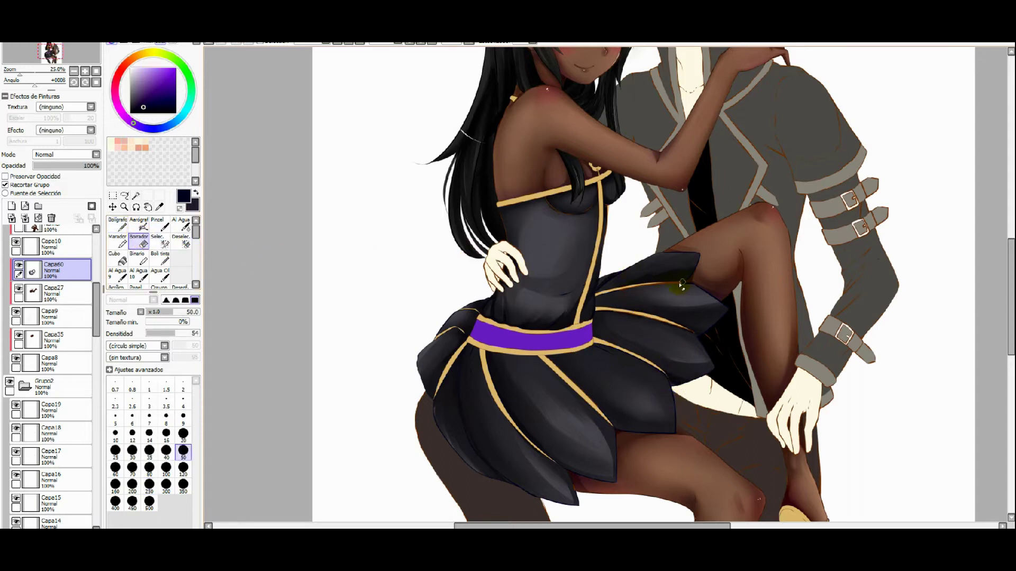
{"action": "left_click", "coordinate": [161, 259]}
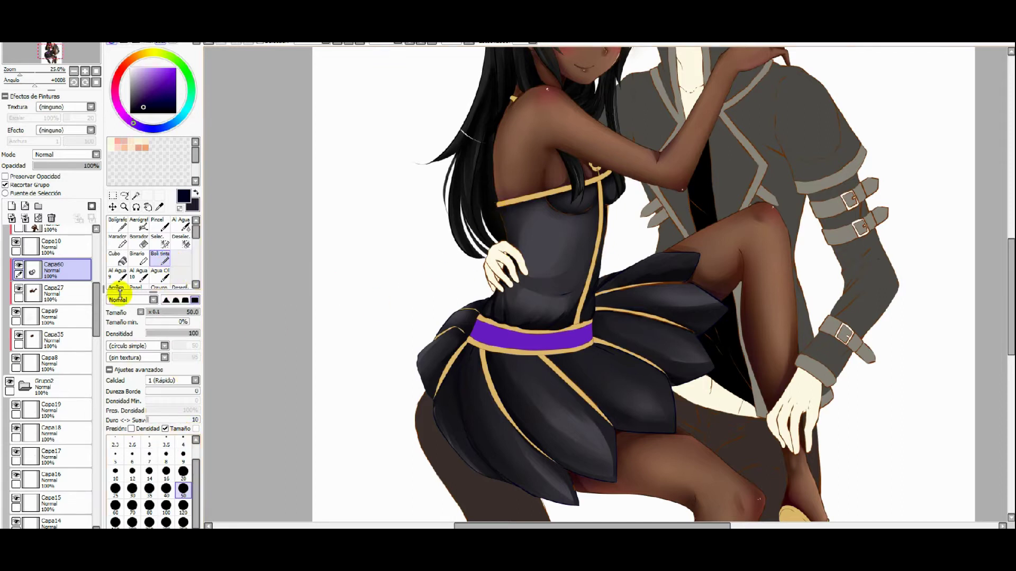
{"action": "left_click", "coordinate": [119, 225]}
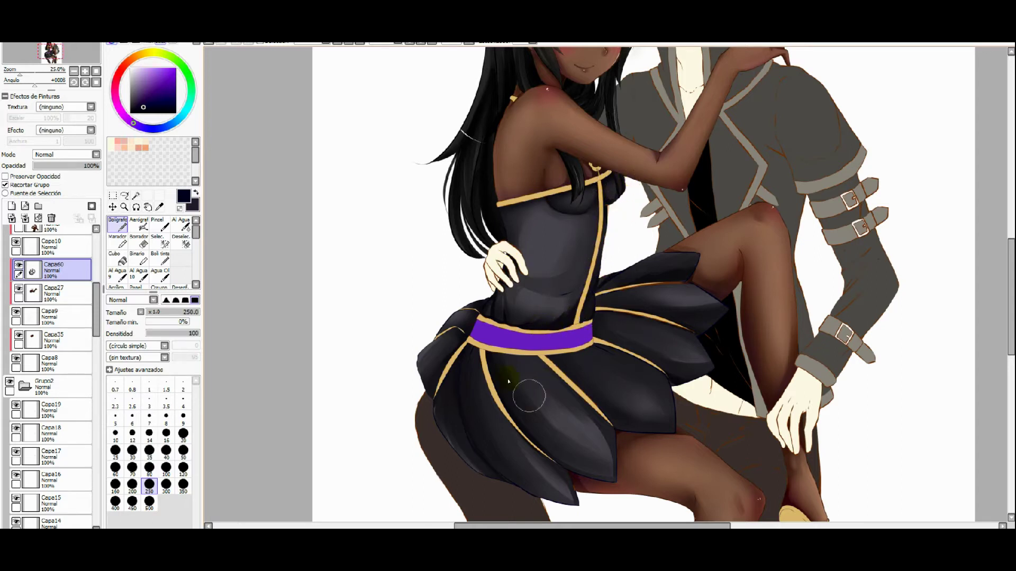
{"action": "left_click", "coordinate": [345, 43]}
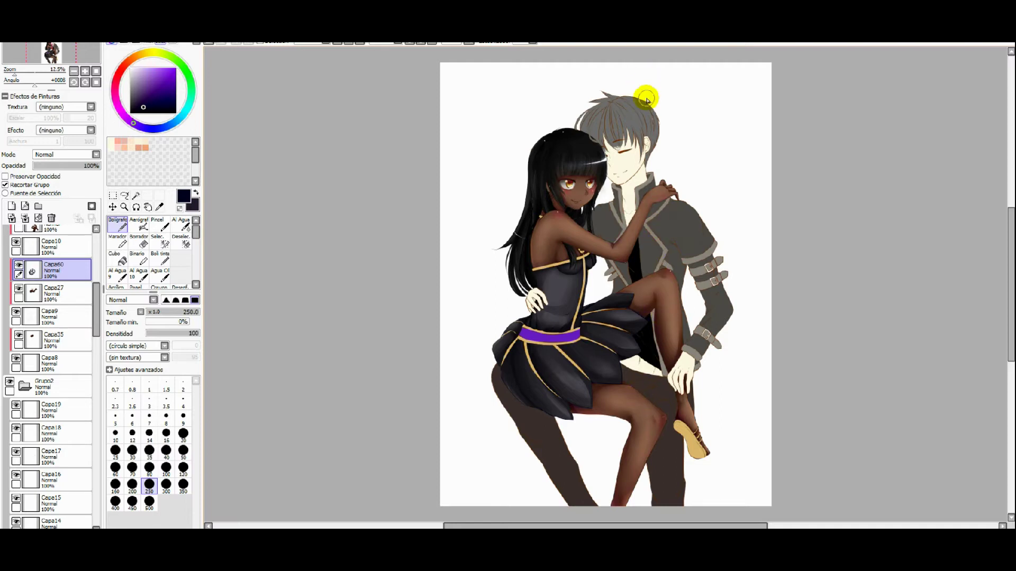
Add a new layer above Capa13, clipped to it with Recortar Grupo.
{"action": "scroll", "coordinate": [640, 96], "scroll_direction": "up", "scroll_amount": 2}
{"action": "scroll", "coordinate": [624, 100], "scroll_direction": "up", "scroll_amount": 2}
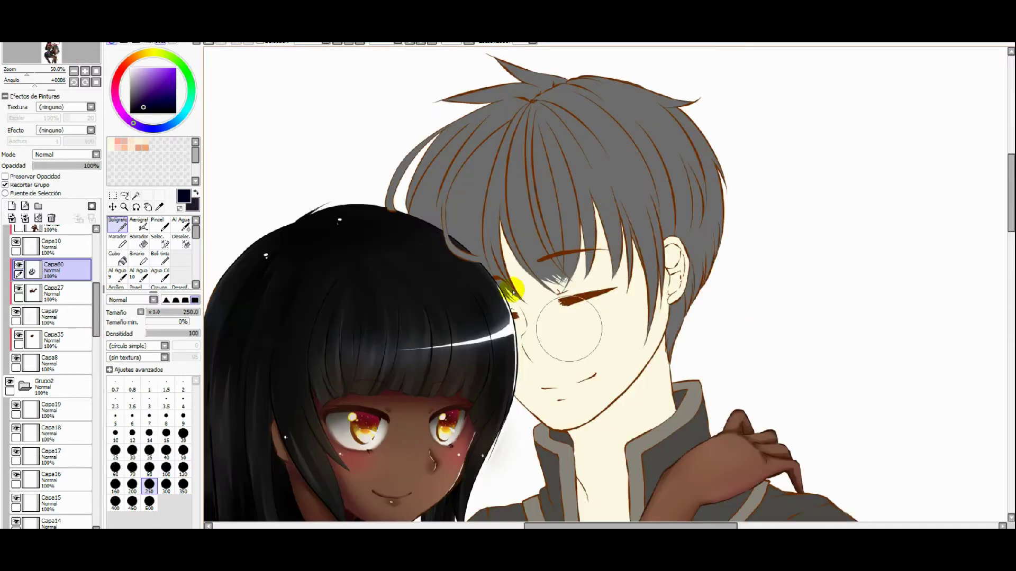
{"action": "mouse_move", "coordinate": [102, 299]}
{"action": "left_mouse_down"}
{"action": "mouse_move", "coordinate": [100, 278]}
{"action": "mouse_move", "coordinate": [105, 327]}
{"action": "left_mouse_up"}
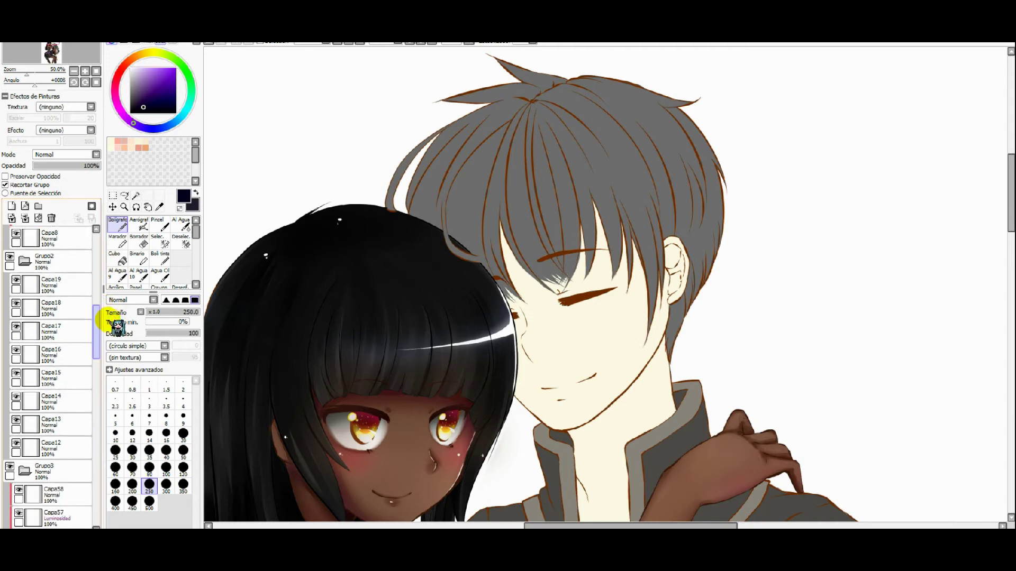
{"action": "left_click", "coordinate": [57, 396]}
{"action": "left_click", "coordinate": [16, 390]}
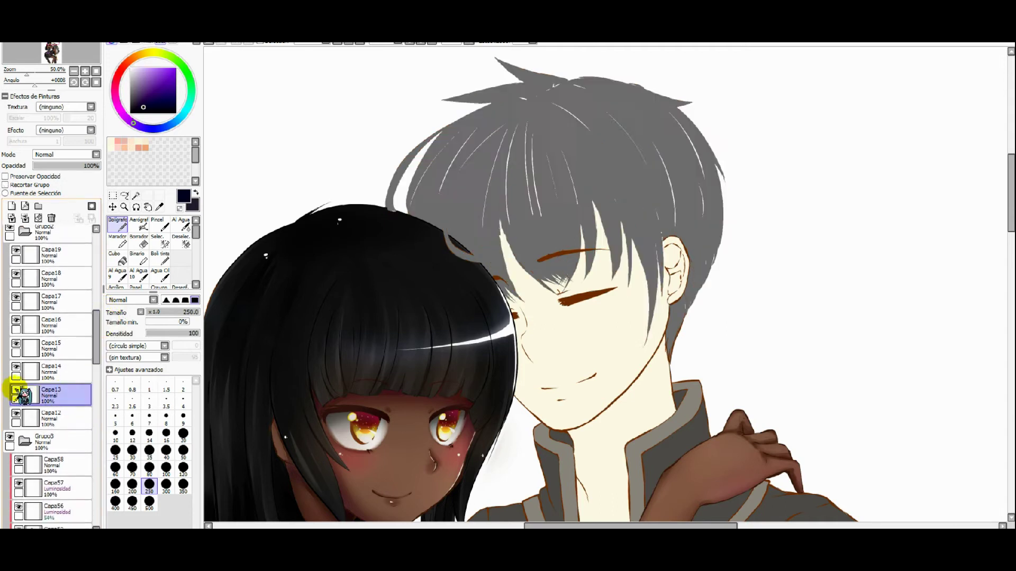
{"action": "left_click", "coordinate": [12, 206]}
{"action": "left_click", "coordinate": [5, 184]}
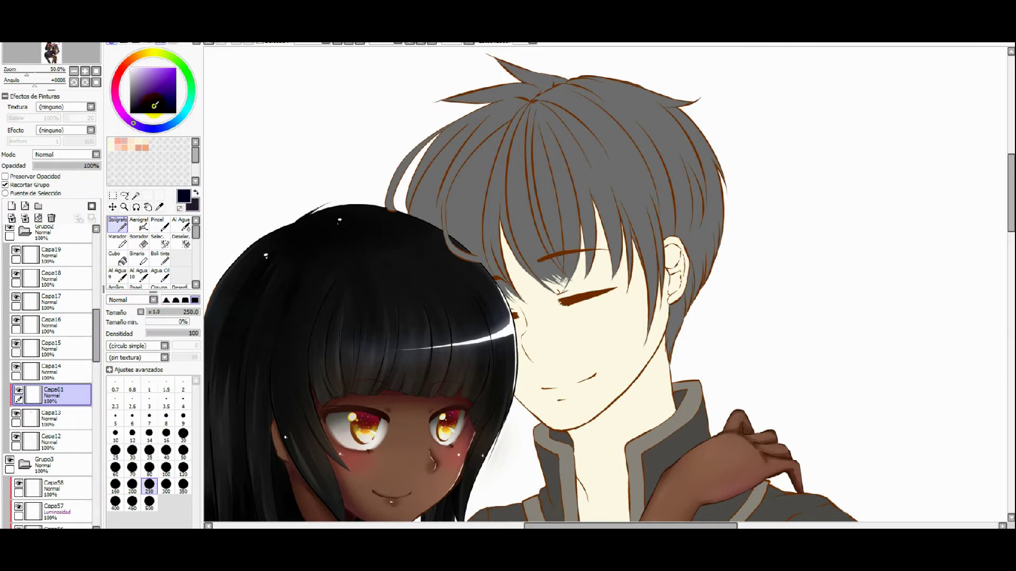
Sample the boy's hair grey, darken it, and paint dark strands across his hair.
{"action": "left_click", "coordinate": [159, 207]}
{"action": "left_click", "coordinate": [428, 191]}
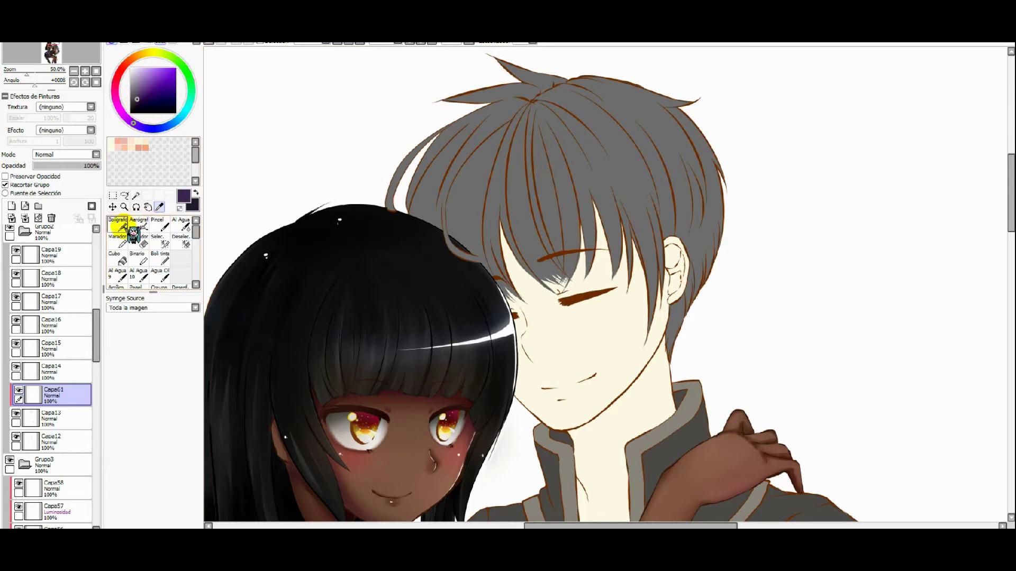
{"action": "left_click", "coordinate": [118, 225]}
{"action": "left_click_drag", "start_coordinate": [442, 136], "coordinate": [421, 168]}
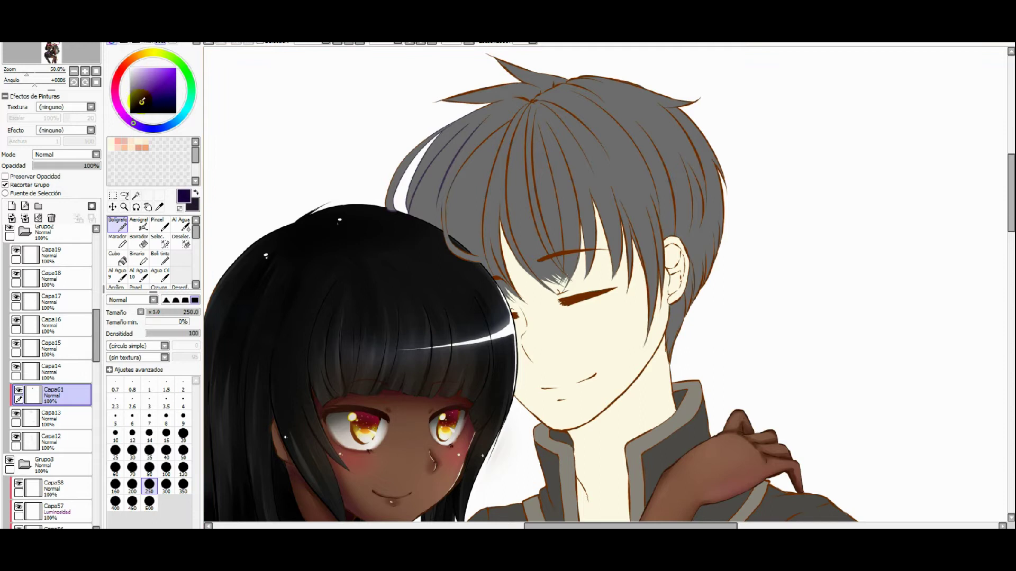
{"action": "left_click", "coordinate": [130, 104]}
{"action": "left_click_drag", "start_coordinate": [460, 135], "coordinate": [447, 159]}
{"action": "left_click_drag", "start_coordinate": [498, 122], "coordinate": [452, 219]}
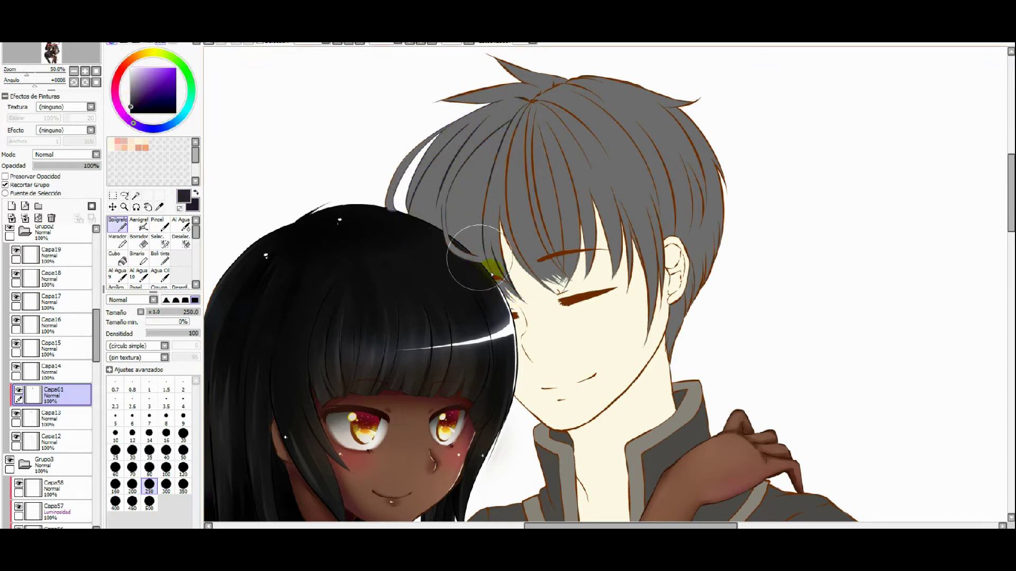
{"action": "mouse_move", "coordinate": [526, 91]}
{"action": "left_mouse_down"}
{"action": "mouse_move", "coordinate": [489, 102]}
{"action": "mouse_move", "coordinate": [492, 75]}
{"action": "mouse_move", "coordinate": [545, 102]}
{"action": "mouse_move", "coordinate": [650, 90]}
{"action": "mouse_move", "coordinate": [726, 241]}
{"action": "mouse_move", "coordinate": [680, 290]}
{"action": "mouse_move", "coordinate": [669, 328]}
{"action": "mouse_move", "coordinate": [673, 186]}
{"action": "mouse_move", "coordinate": [642, 132]}
{"action": "mouse_move", "coordinate": [566, 95]}
{"action": "mouse_move", "coordinate": [545, 102]}
{"action": "mouse_move", "coordinate": [671, 238]}
{"action": "mouse_move", "coordinate": [585, 159]}
{"action": "mouse_move", "coordinate": [567, 217]}
{"action": "mouse_move", "coordinate": [551, 227]}
{"action": "mouse_move", "coordinate": [521, 201]}
{"action": "mouse_move", "coordinate": [517, 227]}
{"action": "mouse_move", "coordinate": [481, 213]}
{"action": "mouse_move", "coordinate": [585, 168]}
{"action": "mouse_move", "coordinate": [596, 212]}
{"action": "mouse_move", "coordinate": [601, 188]}
{"action": "mouse_move", "coordinate": [547, 199]}
{"action": "left_mouse_up"}
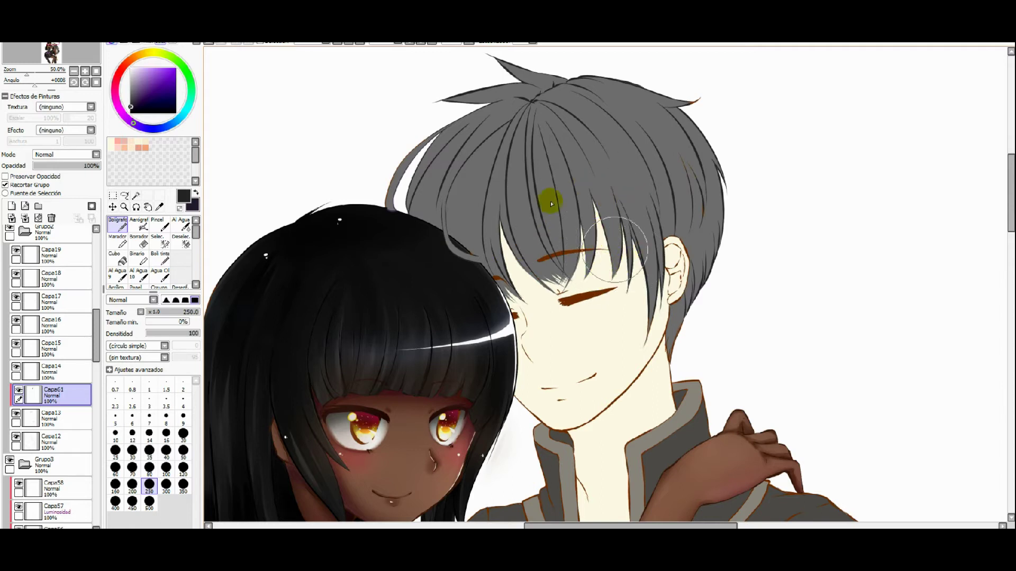
{"action": "scroll", "coordinate": [442, 118], "scroll_direction": "down", "scroll_amount": 4}
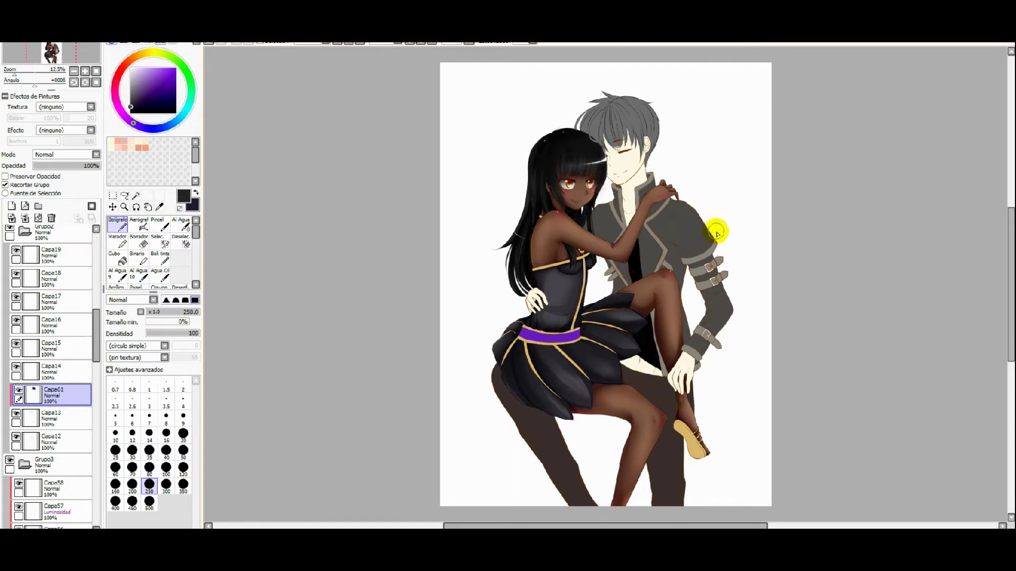
Bring the jacket into view and make Capa12 the active layer.
{"action": "scroll", "coordinate": [605, 284], "scroll_direction": "up", "scroll_amount": 3}
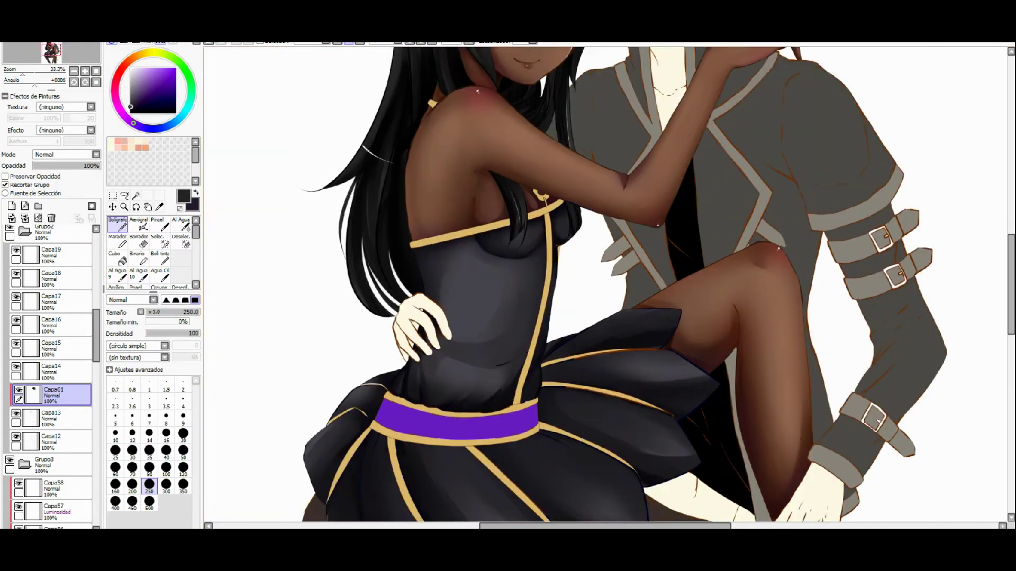
{"action": "scroll", "coordinate": [707, 504], "scroll_direction": "right", "scroll_amount": 2}
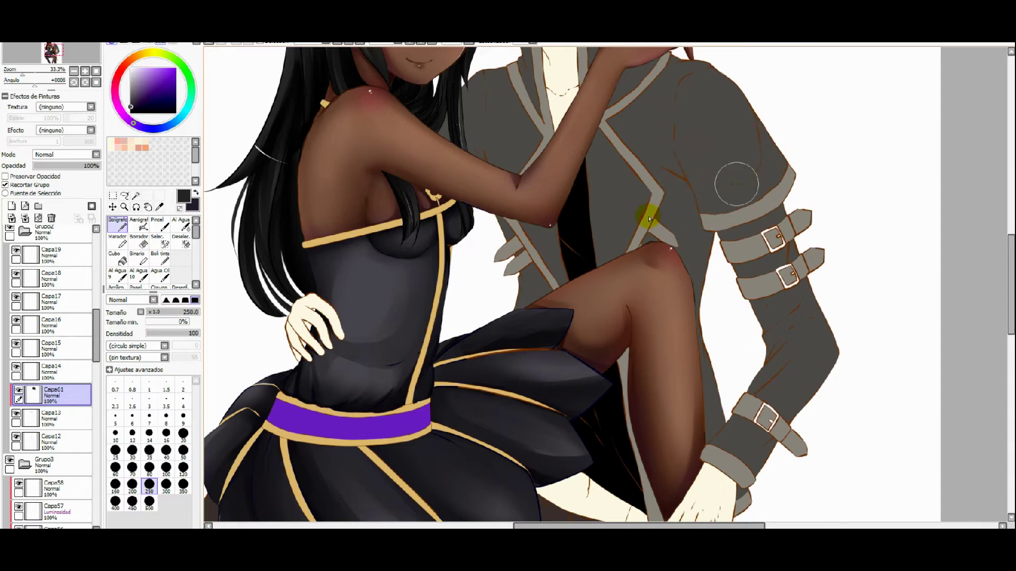
{"action": "scroll", "coordinate": [95, 339], "scroll_direction": "up", "scroll_amount": 2}
{"action": "scroll", "coordinate": [92, 344], "scroll_direction": "up", "scroll_amount": 1}
{"action": "left_click", "coordinate": [32, 444]}
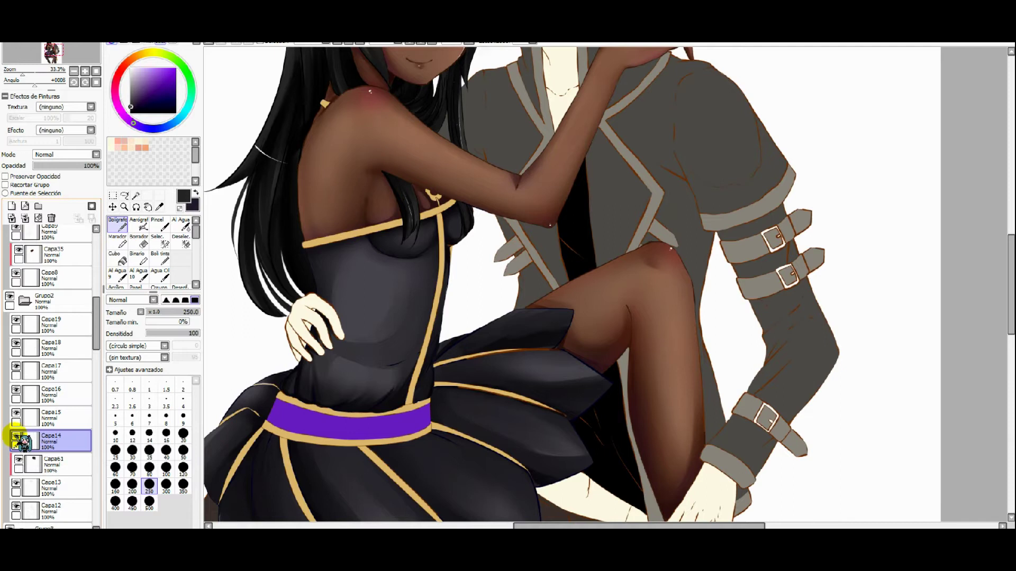
{"action": "scroll", "coordinate": [97, 331], "scroll_direction": "down", "scroll_amount": 3}
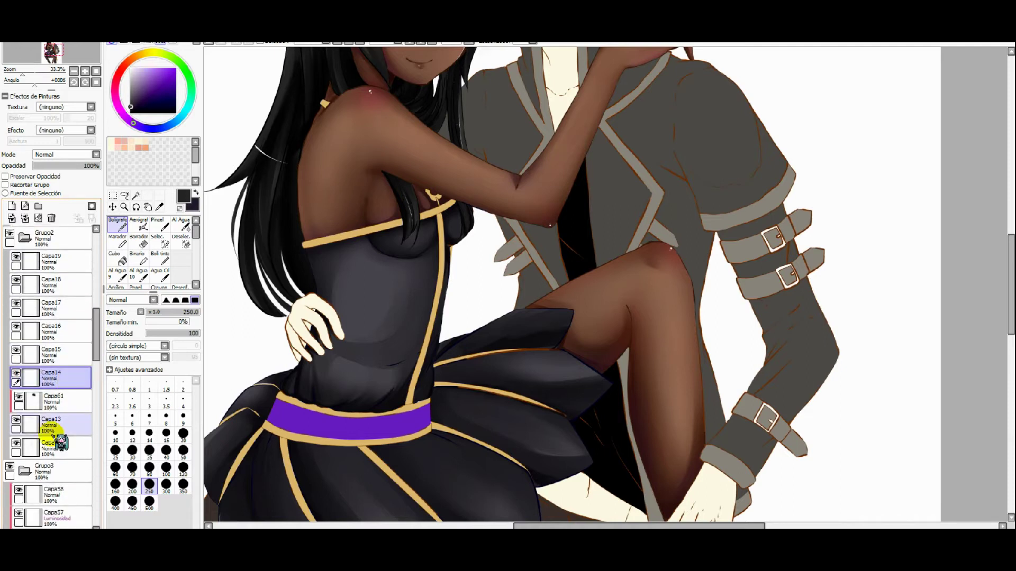
{"action": "left_click", "coordinate": [32, 448]}
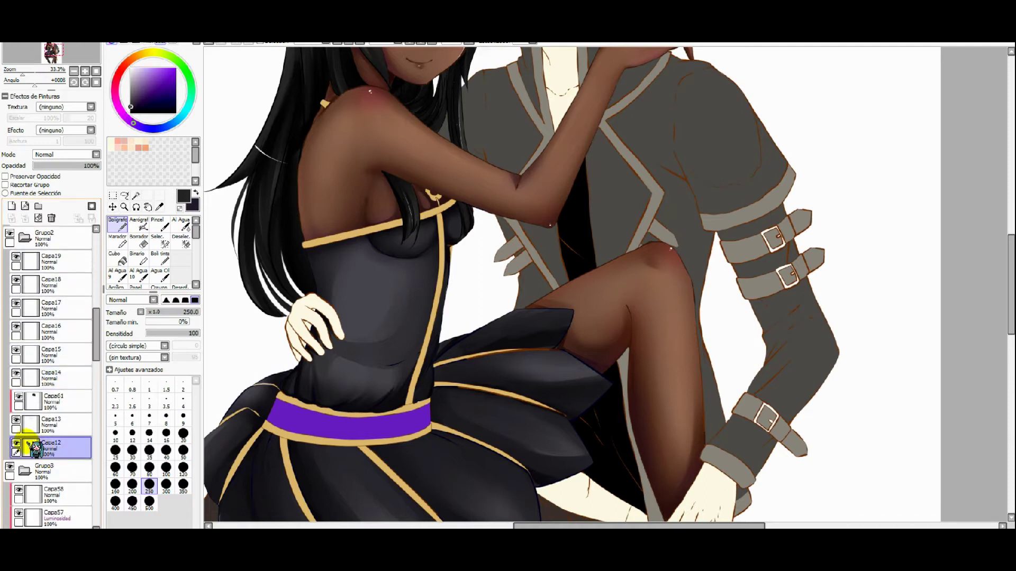
Sample the jacket's dark grey and try a shading stroke on the jacket, then undo it.
{"action": "left_click", "coordinate": [159, 206]}
{"action": "left_click", "coordinate": [510, 115]}
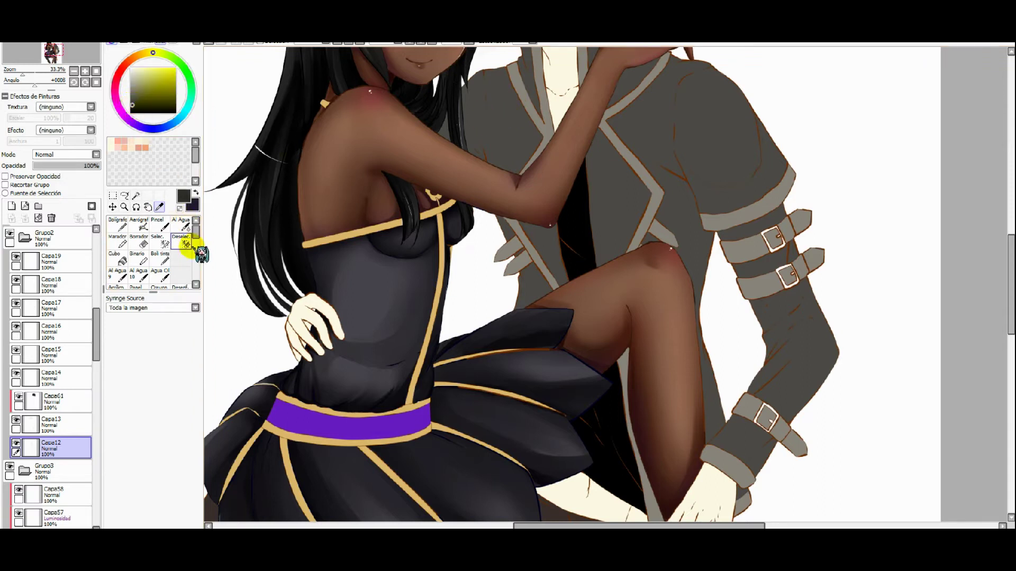
{"action": "left_click", "coordinate": [117, 225]}
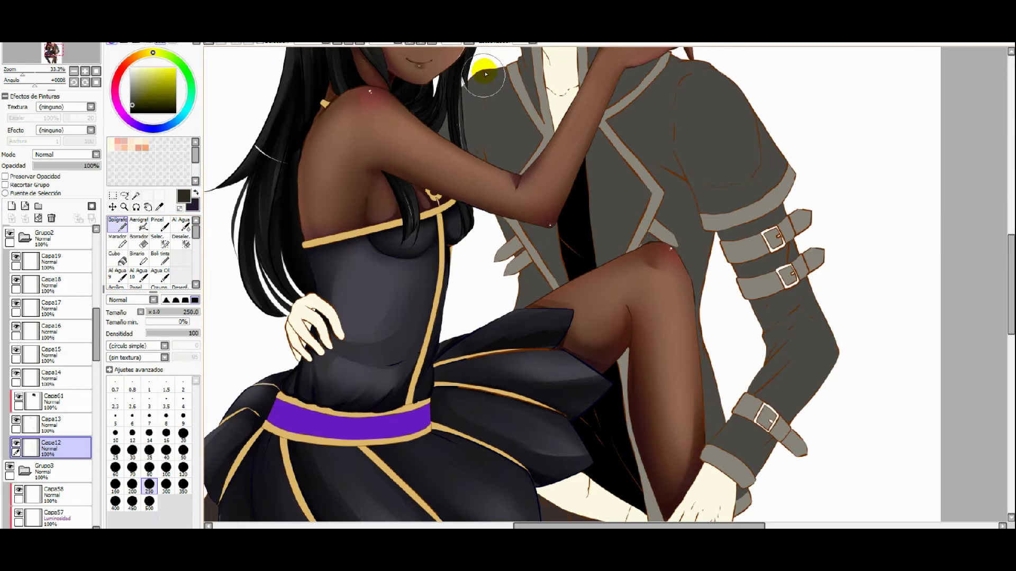
{"action": "left_click_drag", "start_coordinate": [483, 63], "coordinate": [487, 139]}
{"action": "key", "text": "ctrl+z"}
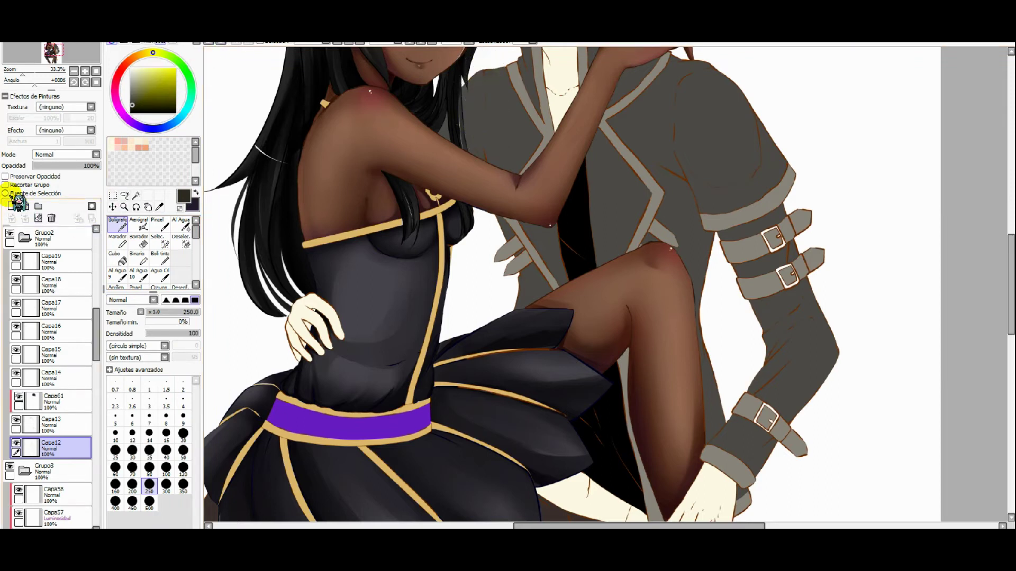
On a new clipped layer, shade dark folds down the jacket, shoulder seam and sleeve.
{"action": "left_click", "coordinate": [11, 206]}
{"action": "left_click", "coordinate": [5, 184]}
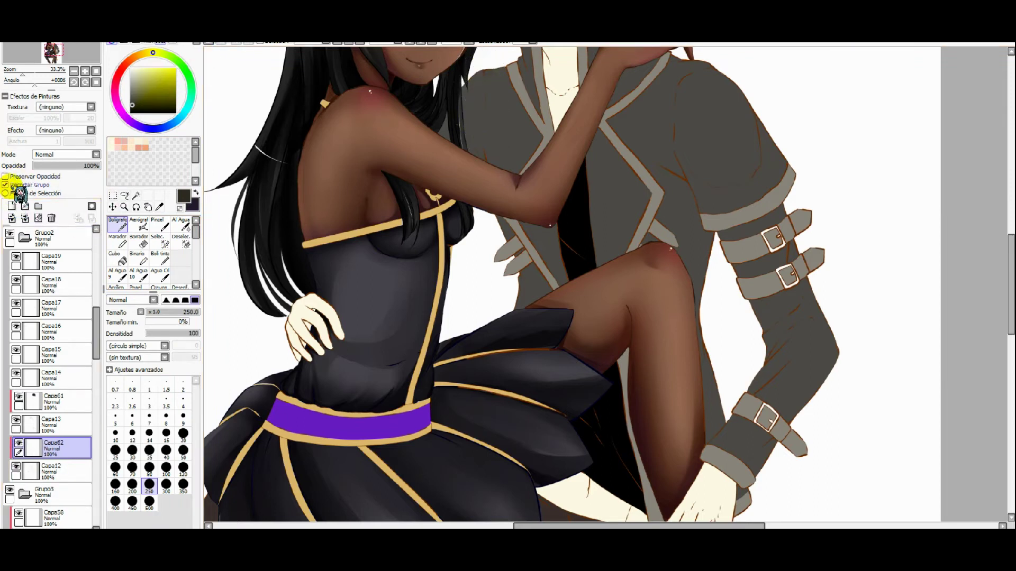
{"action": "left_click_drag", "start_coordinate": [482, 118], "coordinate": [485, 150]}
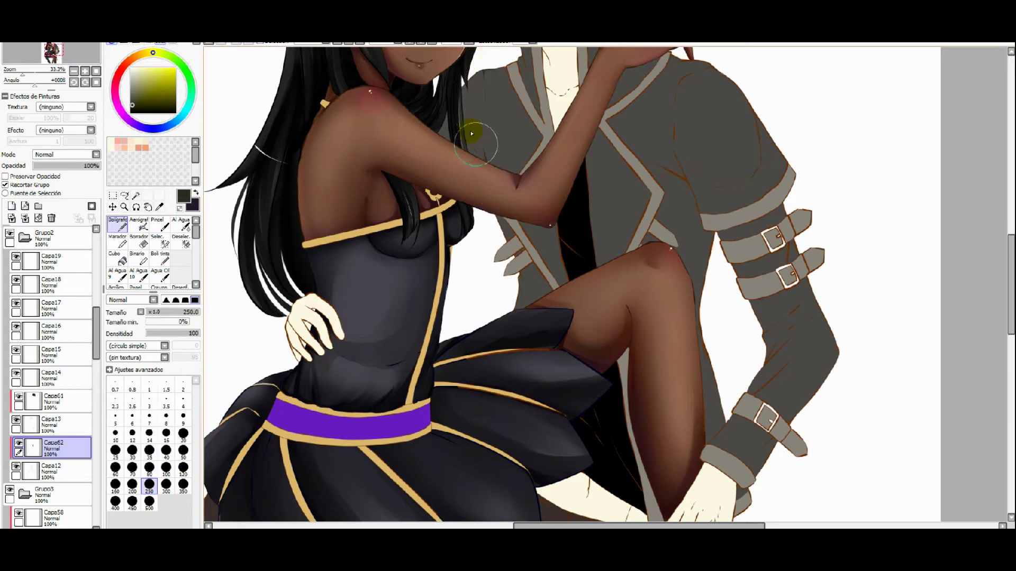
{"action": "left_click_drag", "start_coordinate": [671, 114], "coordinate": [691, 65]}
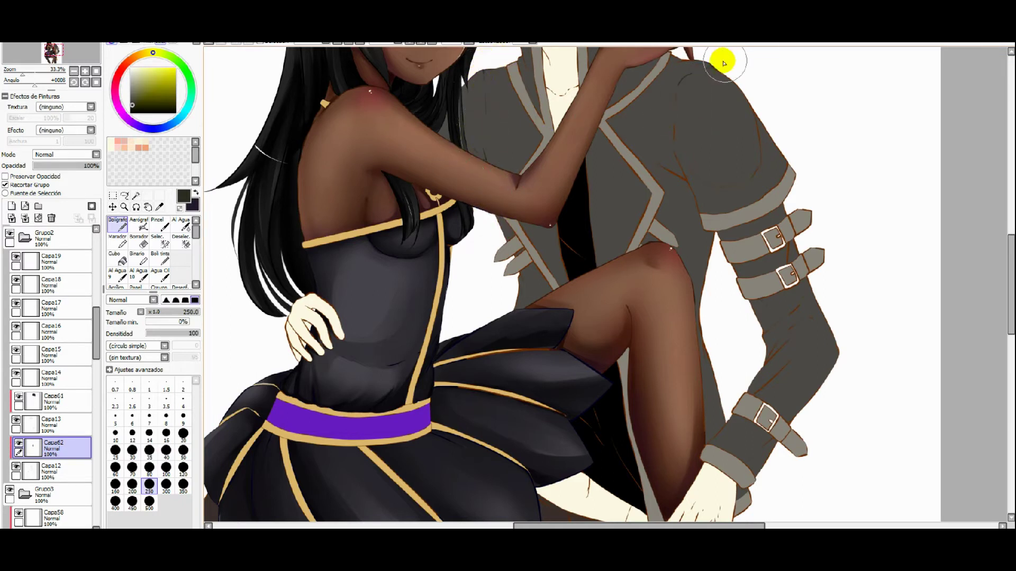
{"action": "left_click_drag", "start_coordinate": [699, 100], "coordinate": [672, 141]}
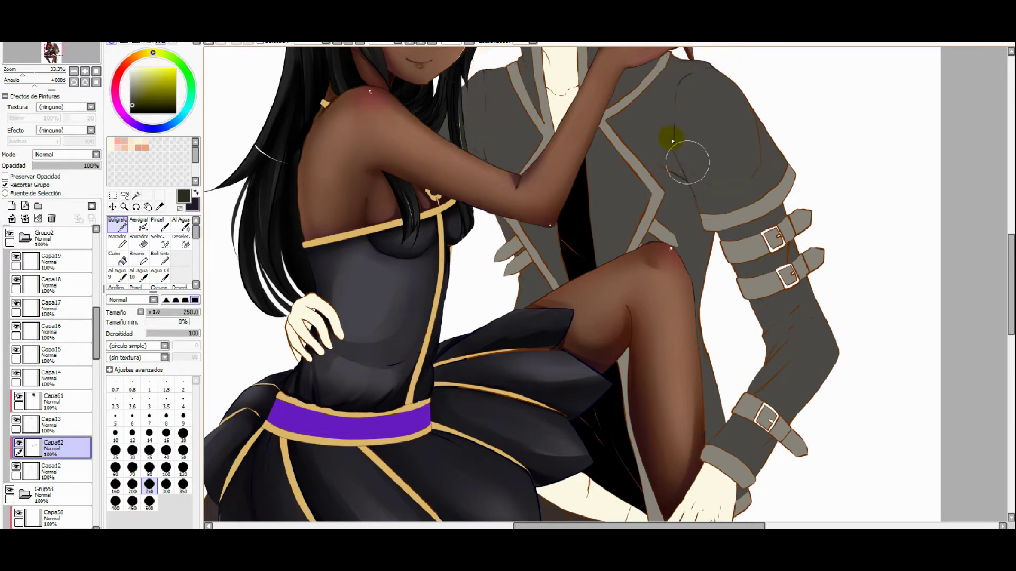
{"action": "mouse_move", "coordinate": [741, 188]}
{"action": "left_mouse_down"}
{"action": "mouse_move", "coordinate": [764, 107]}
{"action": "mouse_move", "coordinate": [760, 147]}
{"action": "mouse_move", "coordinate": [703, 225]}
{"action": "mouse_move", "coordinate": [703, 340]}
{"action": "mouse_move", "coordinate": [718, 408]}
{"action": "left_mouse_up"}
{"action": "left_click_drag", "start_coordinate": [764, 388], "coordinate": [772, 393]}
{"action": "mouse_move", "coordinate": [803, 346]}
{"action": "left_mouse_down"}
{"action": "mouse_move", "coordinate": [828, 301]}
{"action": "mouse_move", "coordinate": [823, 285]}
{"action": "mouse_move", "coordinate": [766, 311]}
{"action": "mouse_move", "coordinate": [787, 250]}
{"action": "mouse_move", "coordinate": [793, 256]}
{"action": "mouse_move", "coordinate": [789, 195]}
{"action": "mouse_move", "coordinate": [825, 276]}
{"action": "mouse_move", "coordinate": [830, 318]}
{"action": "mouse_move", "coordinate": [809, 286]}
{"action": "mouse_move", "coordinate": [798, 414]}
{"action": "mouse_move", "coordinate": [755, 438]}
{"action": "mouse_move", "coordinate": [770, 415]}
{"action": "mouse_move", "coordinate": [759, 443]}
{"action": "mouse_move", "coordinate": [771, 481]}
{"action": "left_mouse_up"}
Sample a grey from the artwork and add a new layer beneath the shading layer.
{"action": "left_click_drag", "start_coordinate": [102, 318], "coordinate": [108, 289]}
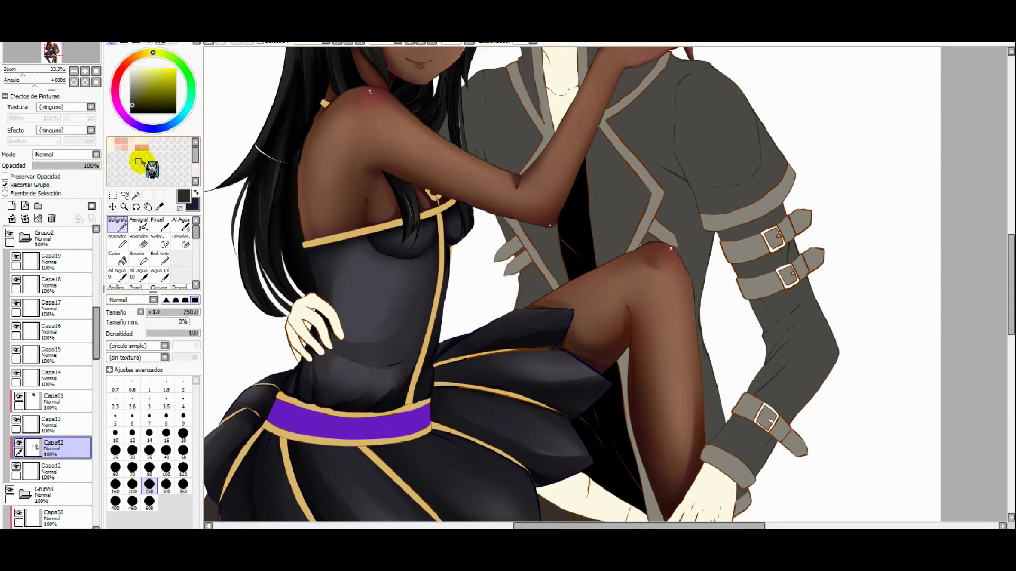
{"action": "left_click_drag", "start_coordinate": [1009, 317], "coordinate": [1009, 283]}
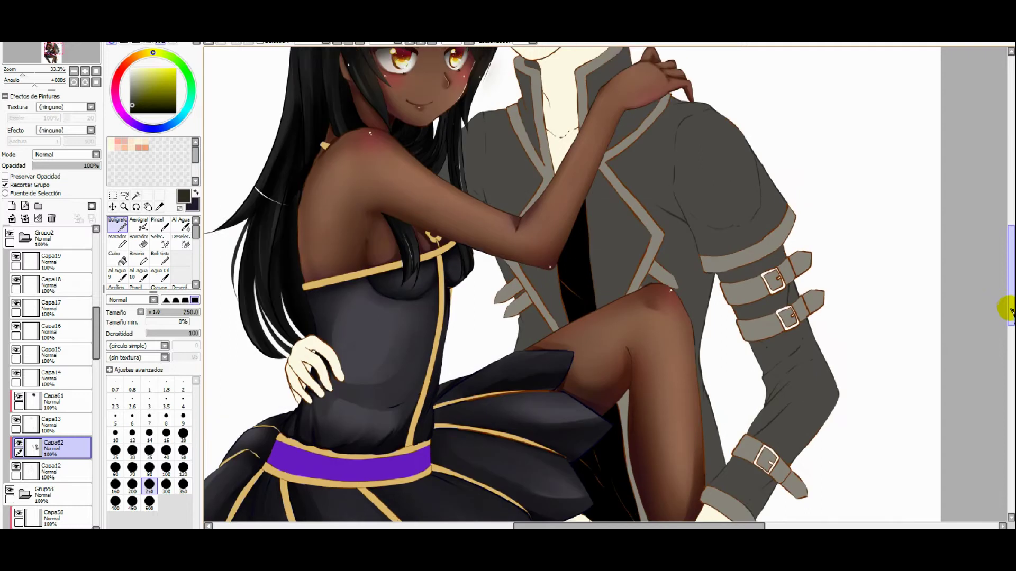
{"action": "left_click", "coordinate": [159, 207]}
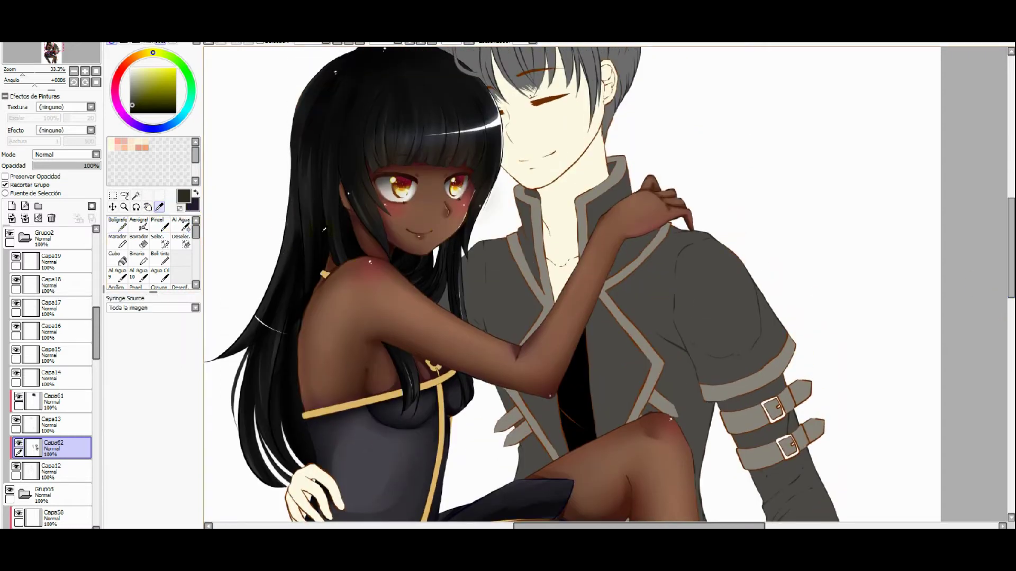
{"action": "left_click", "coordinate": [536, 203]}
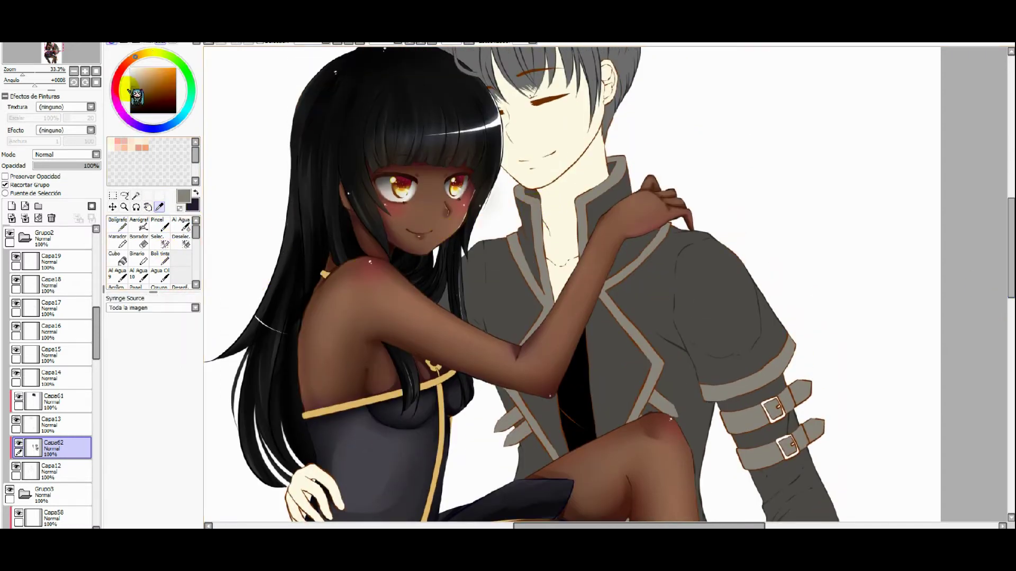
{"action": "left_click", "coordinate": [11, 206]}
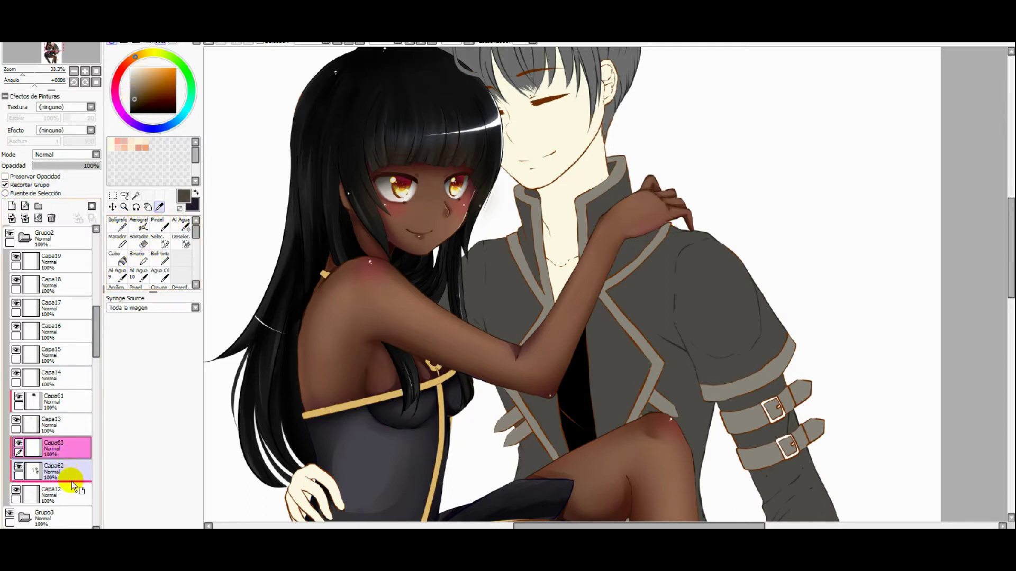
{"action": "left_click_drag", "start_coordinate": [60, 472], "coordinate": [72, 484]}
Draw faint grey edge lines along the collar, elbow and the girl's leg.
{"action": "left_click", "coordinate": [118, 223]}
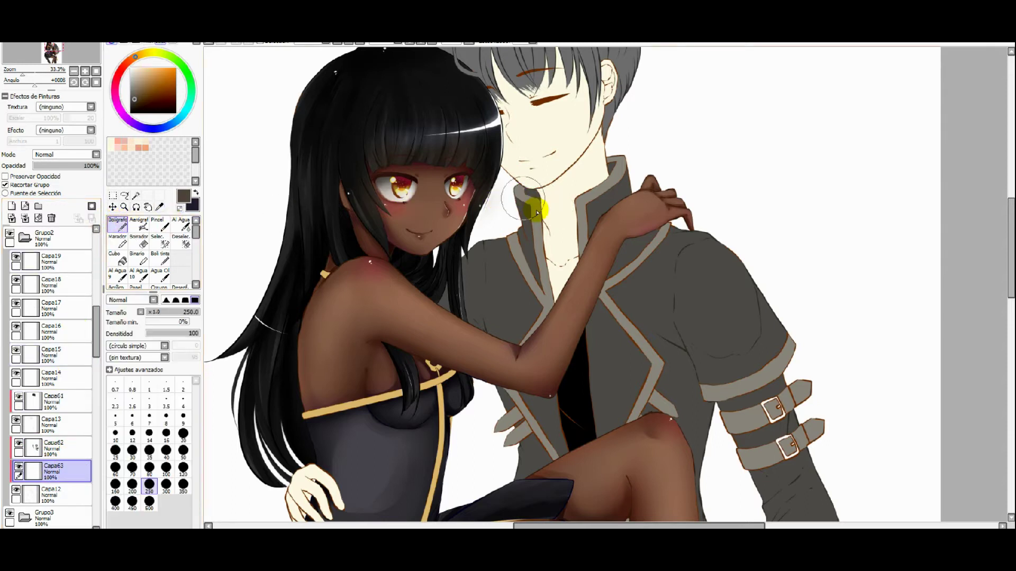
{"action": "left_click_drag", "start_coordinate": [527, 261], "coordinate": [516, 352]}
{"action": "left_click_drag", "start_coordinate": [501, 402], "coordinate": [506, 413]}
{"action": "left_click_drag", "start_coordinate": [1010, 283], "coordinate": [1009, 341]}
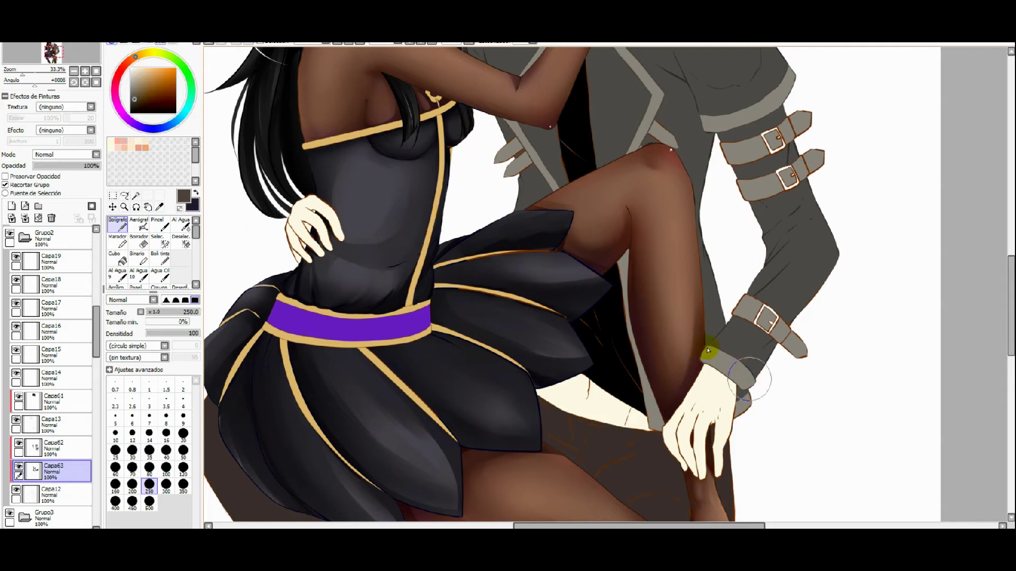
{"action": "left_click_drag", "start_coordinate": [643, 419], "coordinate": [616, 255]}
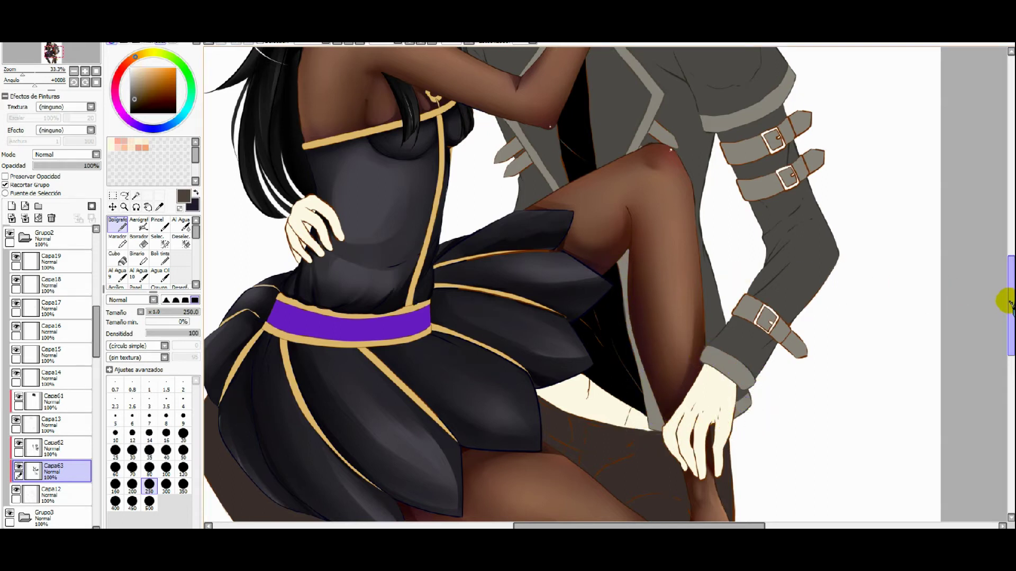
{"action": "left_click_drag", "start_coordinate": [1008, 302], "coordinate": [1008, 258]}
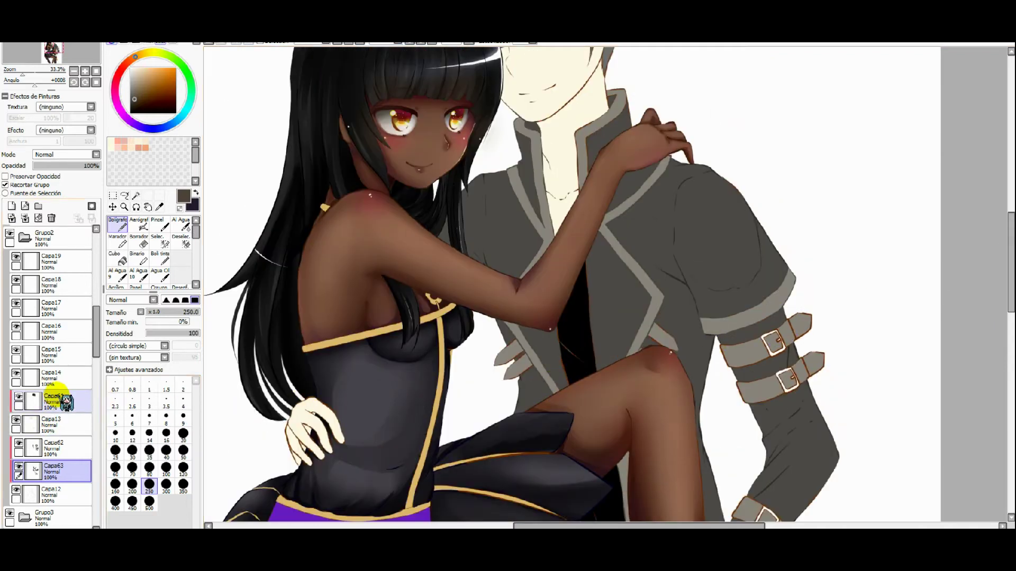
Add new layers clipped with Recortar Grupo above Capa15 and Capa16.
{"action": "scroll", "coordinate": [51, 365], "scroll_direction": "up", "scroll_amount": 2}
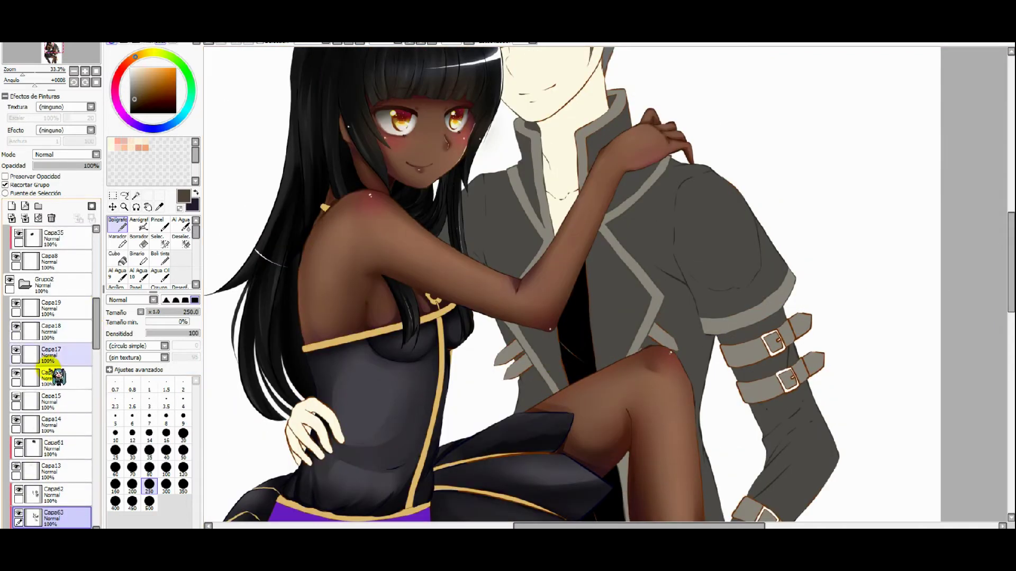
{"action": "left_click", "coordinate": [29, 399]}
{"action": "left_click", "coordinate": [11, 206]}
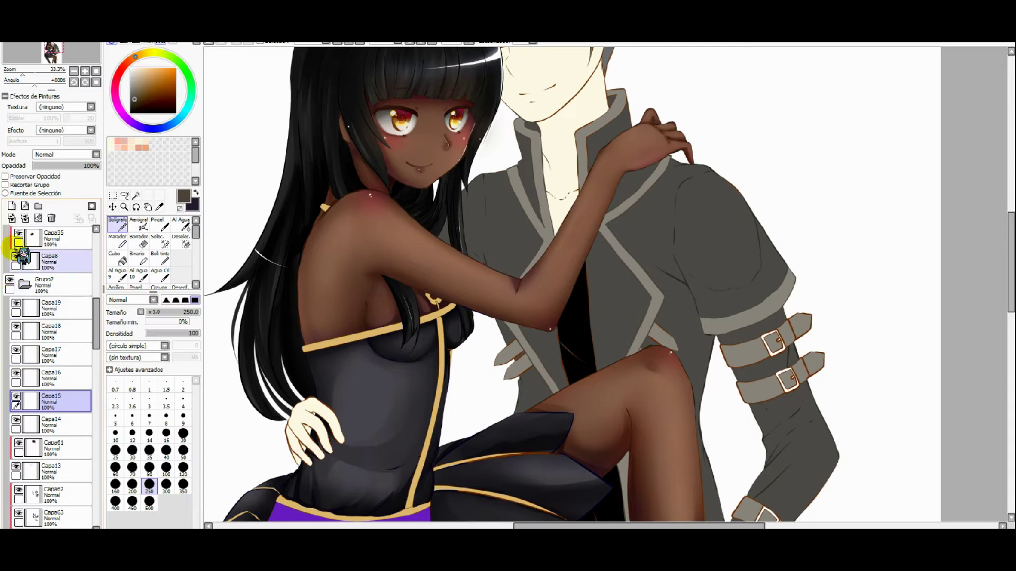
{"action": "left_click", "coordinate": [5, 185]}
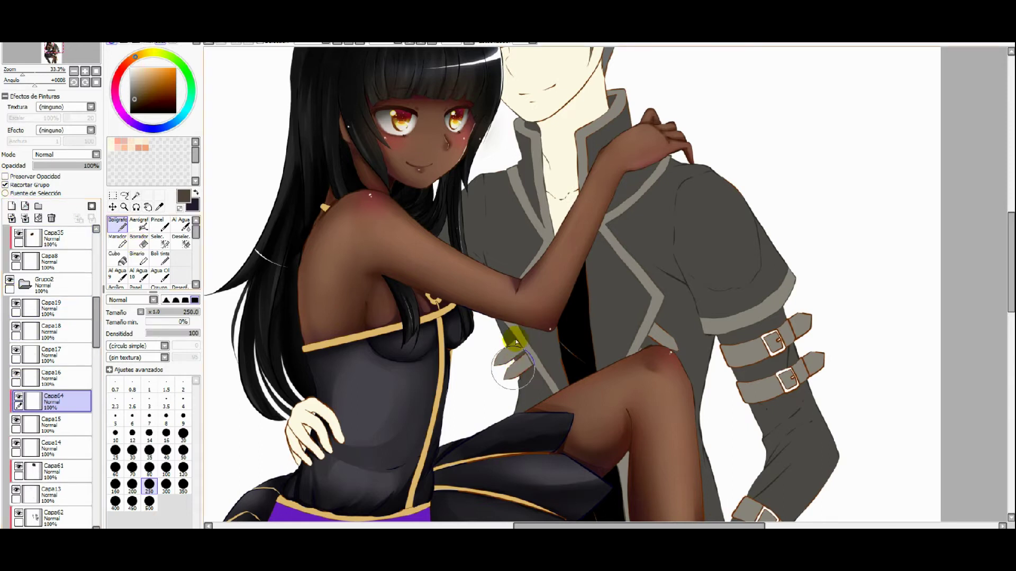
{"action": "left_click", "coordinate": [18, 377]}
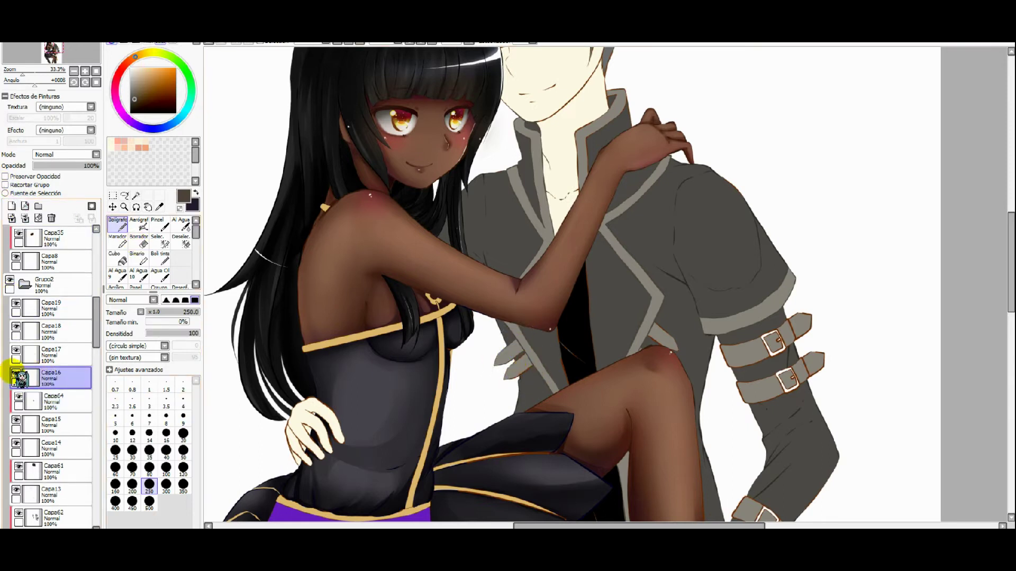
{"action": "double_click", "coordinate": [17, 377]}
{"action": "left_click", "coordinate": [533, 233]}
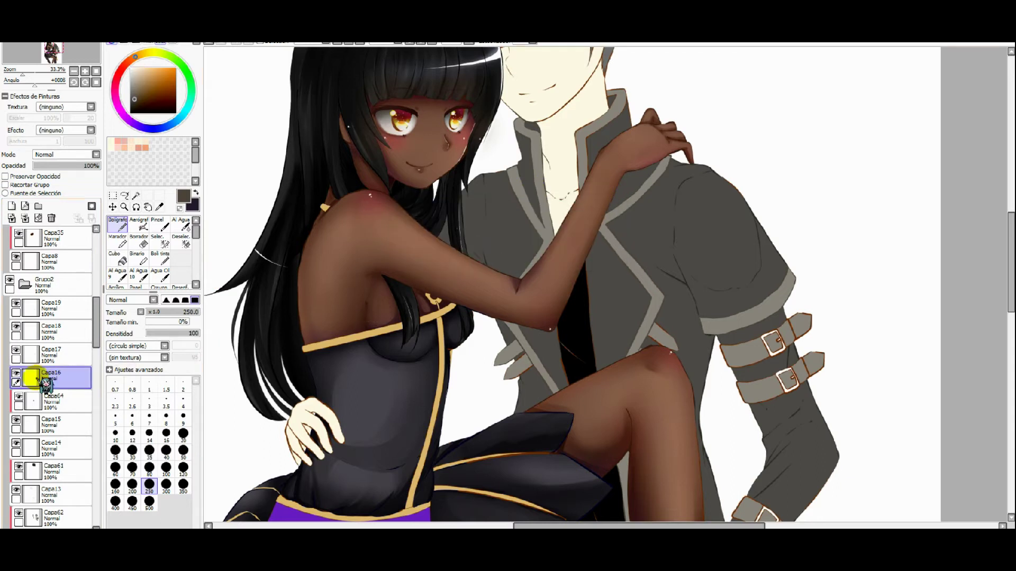
{"action": "left_click", "coordinate": [12, 206]}
{"action": "left_click", "coordinate": [5, 185]}
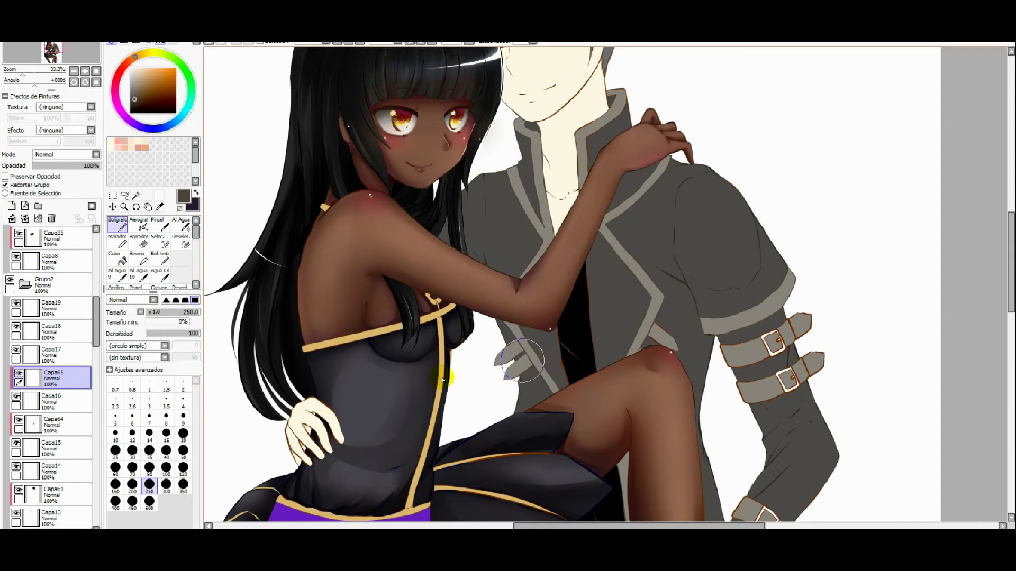
Clip new layers above Capa17 to Capa19 and shade the upper and lower armband straps.
{"action": "left_click", "coordinate": [18, 351]}
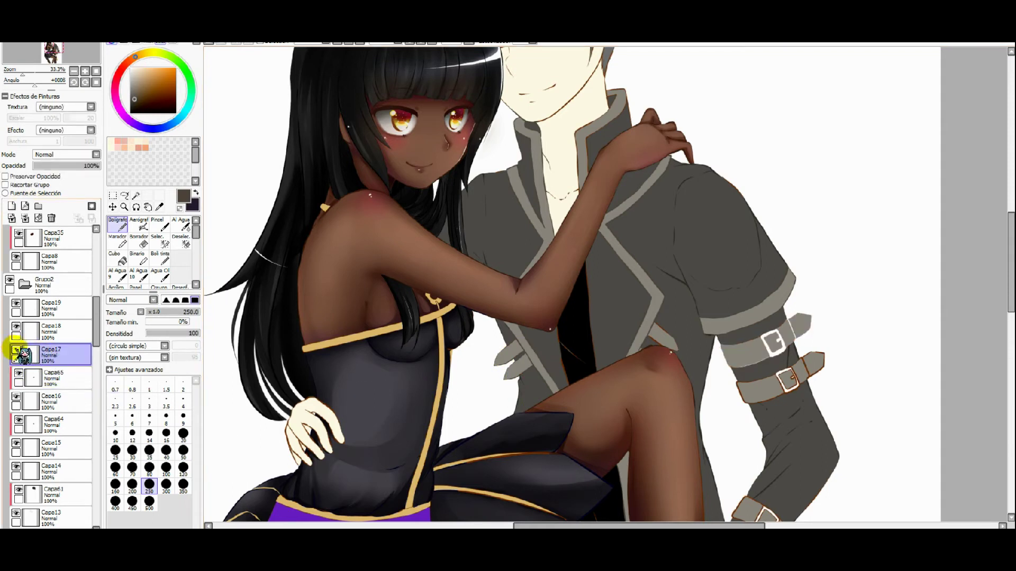
{"action": "left_click", "coordinate": [11, 205]}
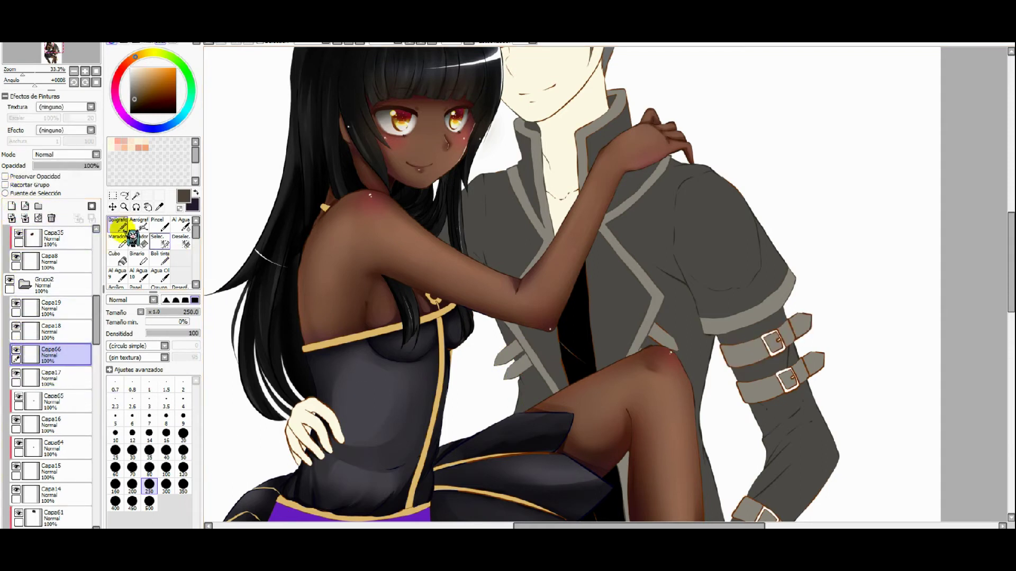
{"action": "left_click", "coordinate": [5, 184]}
{"action": "mouse_move", "coordinate": [735, 341]}
{"action": "left_mouse_down"}
{"action": "mouse_move", "coordinate": [748, 363]}
{"action": "mouse_move", "coordinate": [725, 374]}
{"action": "mouse_move", "coordinate": [776, 344]}
{"action": "mouse_move", "coordinate": [802, 350]}
{"action": "mouse_move", "coordinate": [804, 315]}
{"action": "left_mouse_up"}
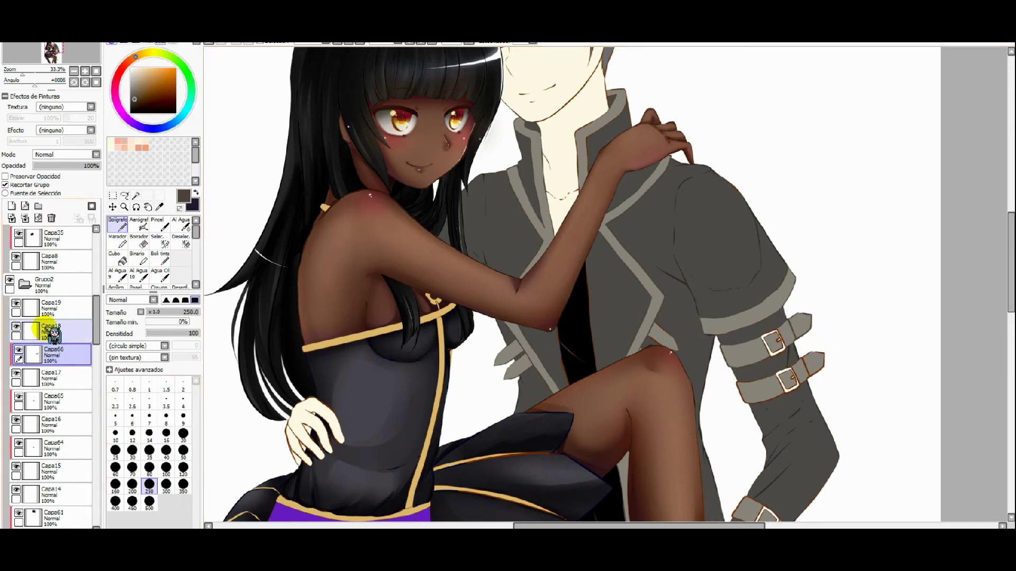
{"action": "left_click_drag", "start_coordinate": [43, 352], "coordinate": [43, 328]}
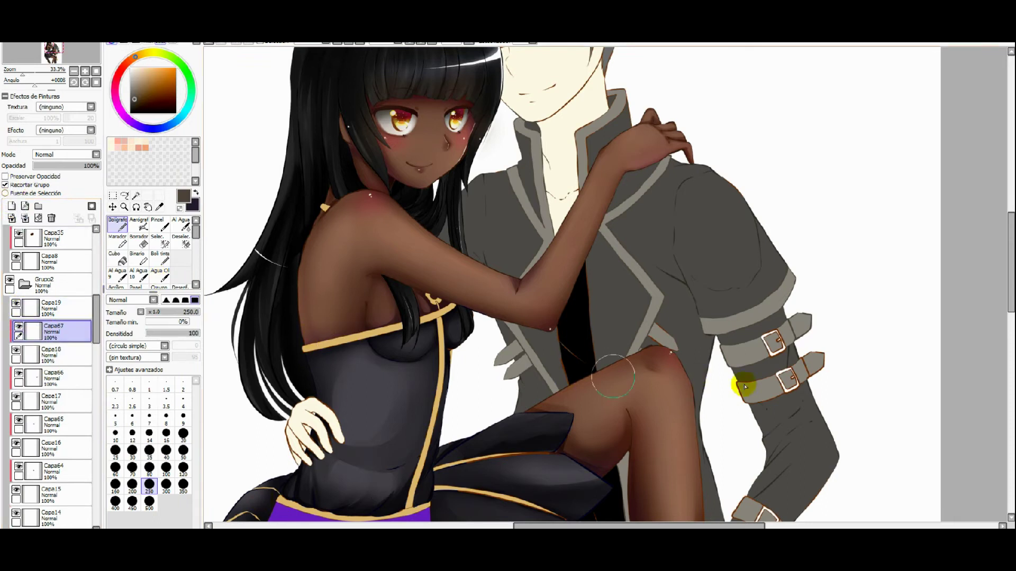
{"action": "mouse_move", "coordinate": [775, 409]}
{"action": "left_mouse_down"}
{"action": "mouse_move", "coordinate": [834, 370]}
{"action": "mouse_move", "coordinate": [839, 385]}
{"action": "left_mouse_up"}
{"action": "left_click", "coordinate": [59, 310]}
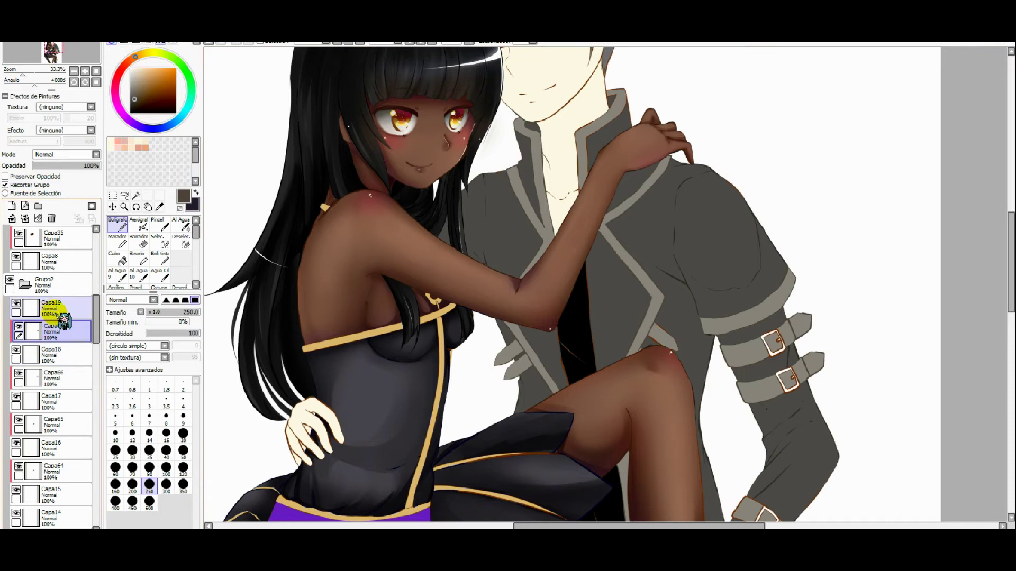
{"action": "left_click", "coordinate": [11, 206]}
{"action": "scroll", "coordinate": [997, 275], "scroll_direction": "down", "scroll_amount": 3}
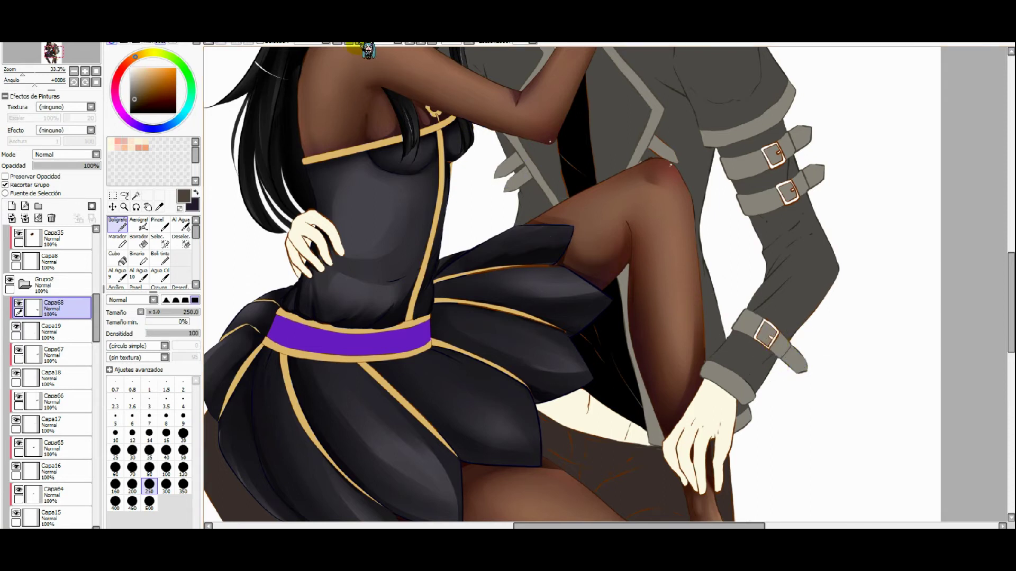
{"action": "left_click", "coordinate": [350, 44]}
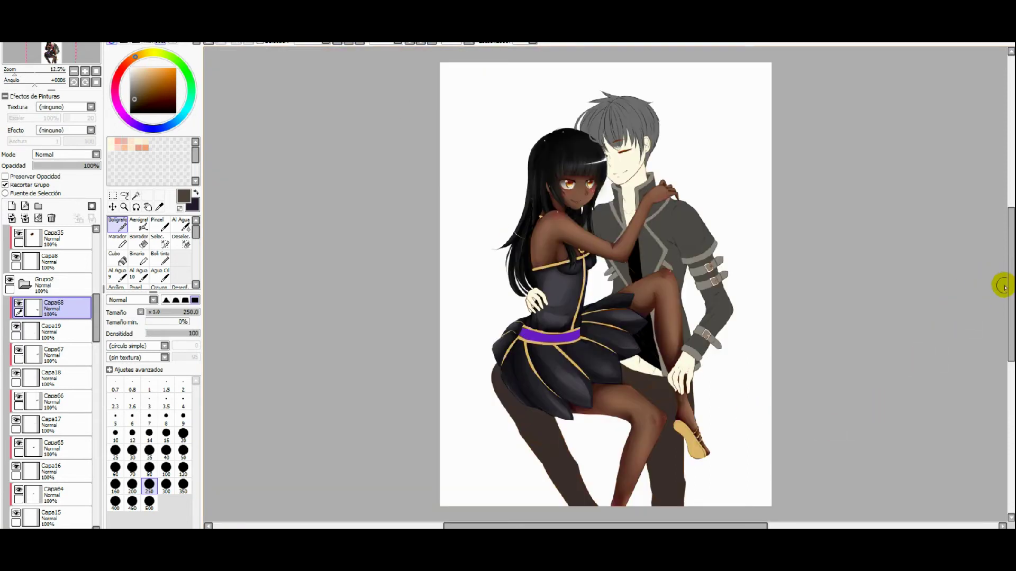
{"action": "scroll", "coordinate": [1004, 286], "scroll_direction": "down", "scroll_amount": 1}
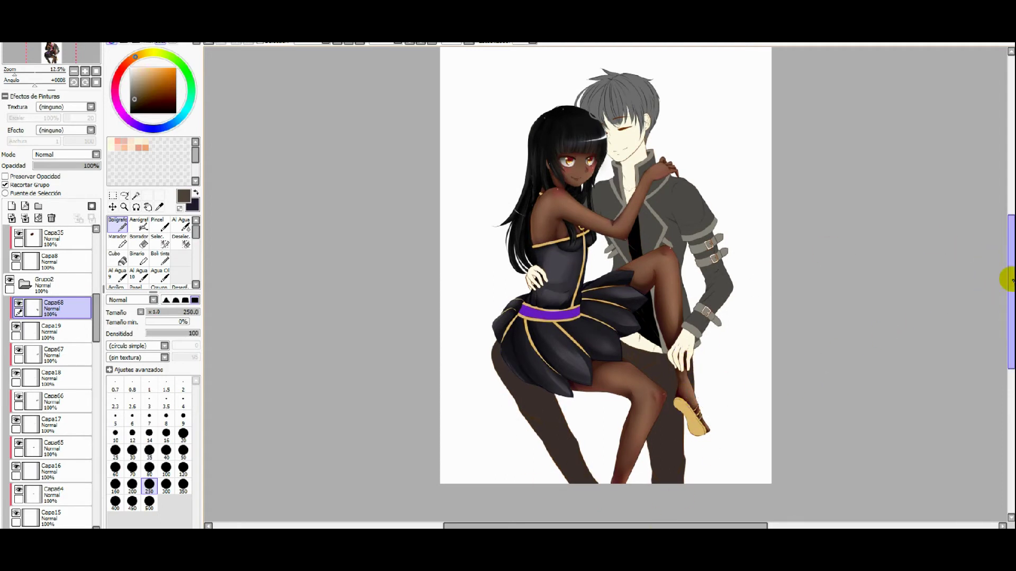
{"action": "scroll", "coordinate": [1004, 277], "scroll_direction": "up", "scroll_amount": 2}
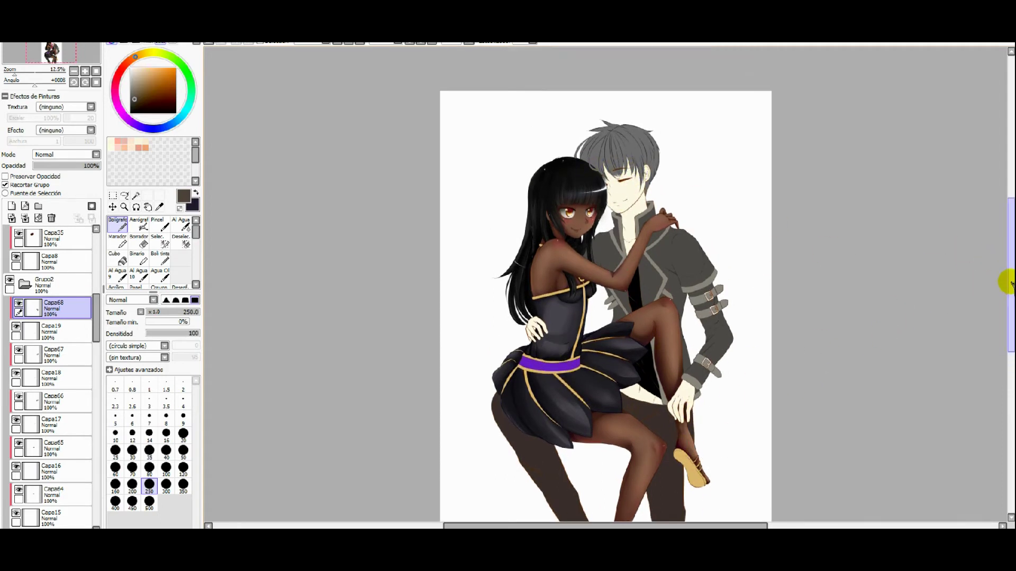
{"action": "scroll", "coordinate": [1007, 277], "scroll_direction": "down", "scroll_amount": 2}
{"action": "left_click_drag", "start_coordinate": [681, 525], "coordinate": [664, 525]}
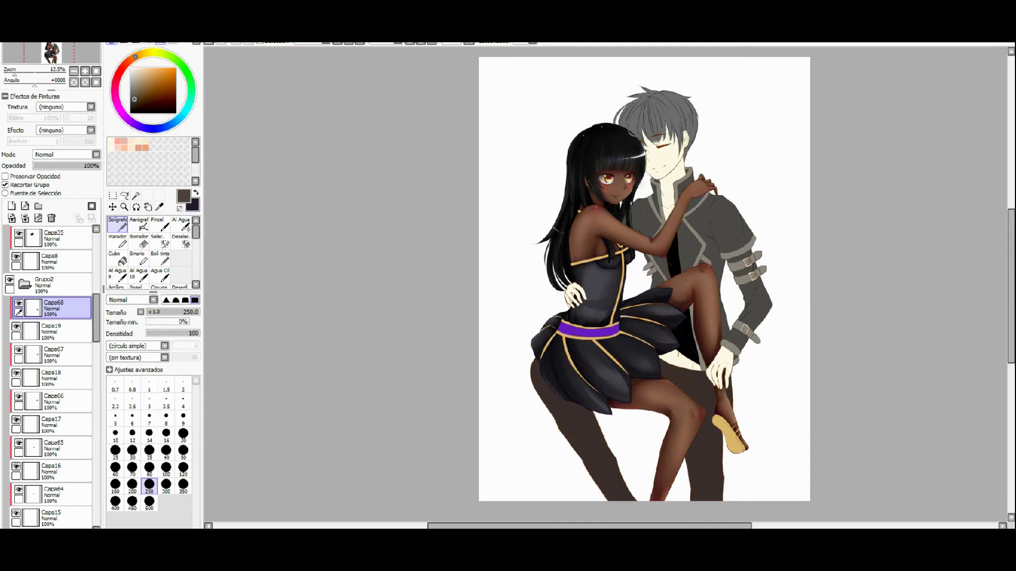
{"action": "right_click", "coordinate": [921, 485]}
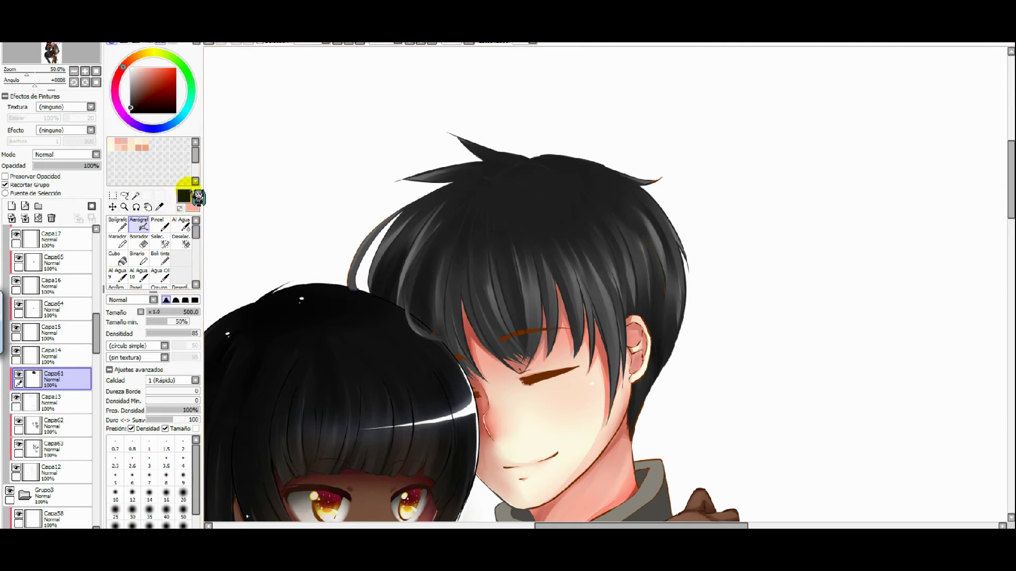
Sweep dark airbrush colour over the crown of the boy's hair, then zoom out.
{"action": "scroll", "coordinate": [196, 487], "scroll_direction": "down", "scroll_amount": 2}
{"action": "mouse_move", "coordinate": [543, 202]}
{"action": "left_mouse_down"}
{"action": "mouse_move", "coordinate": [481, 211]}
{"action": "mouse_move", "coordinate": [551, 209]}
{"action": "mouse_move", "coordinate": [471, 205]}
{"action": "mouse_move", "coordinate": [635, 224]}
{"action": "mouse_move", "coordinate": [681, 290]}
{"action": "left_mouse_up"}
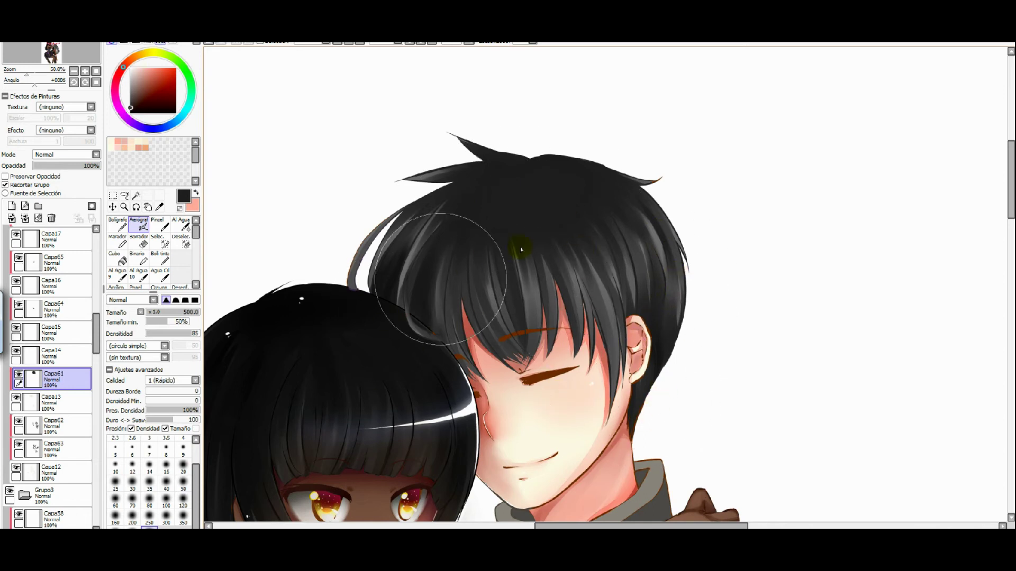
{"action": "left_click", "coordinate": [359, 42]}
{"action": "scroll", "coordinate": [930, 347], "scroll_direction": "down", "scroll_amount": 1}
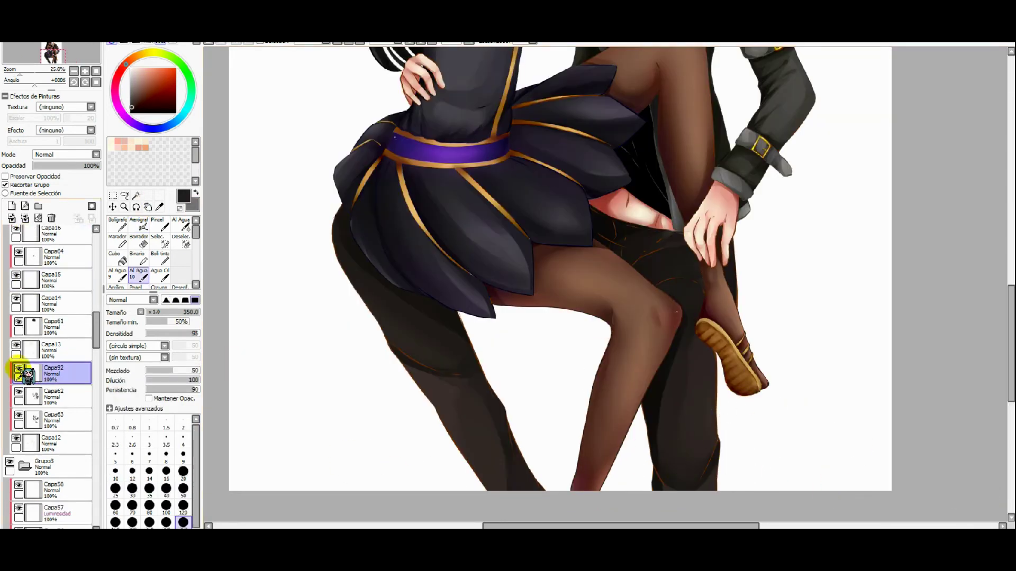
Switch between Aerógrafo and Bolígrafo and pick dark reddish-brown shades for the trouser shadow.
{"action": "left_click", "coordinate": [139, 225]}
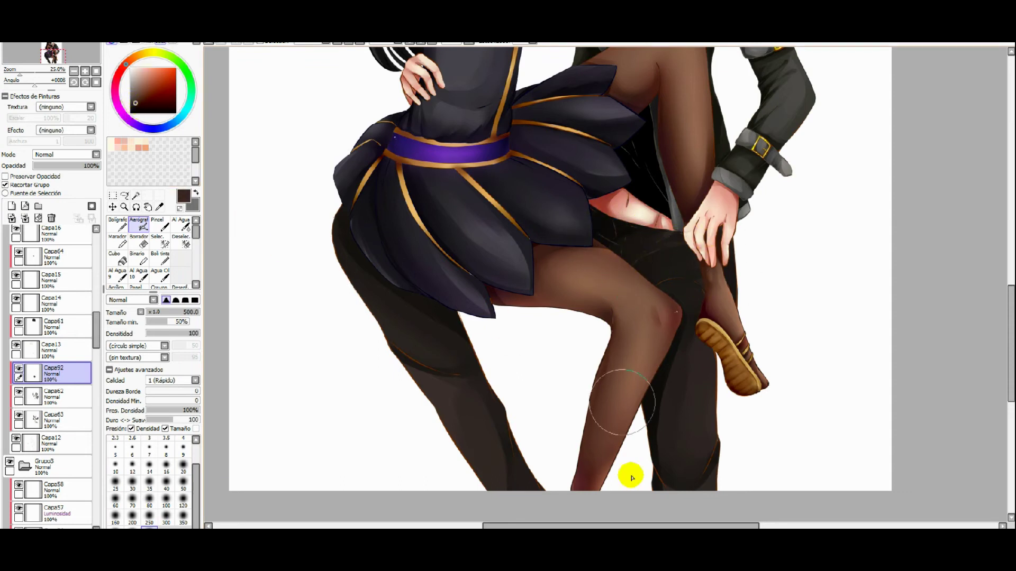
{"action": "key", "text": "n"}
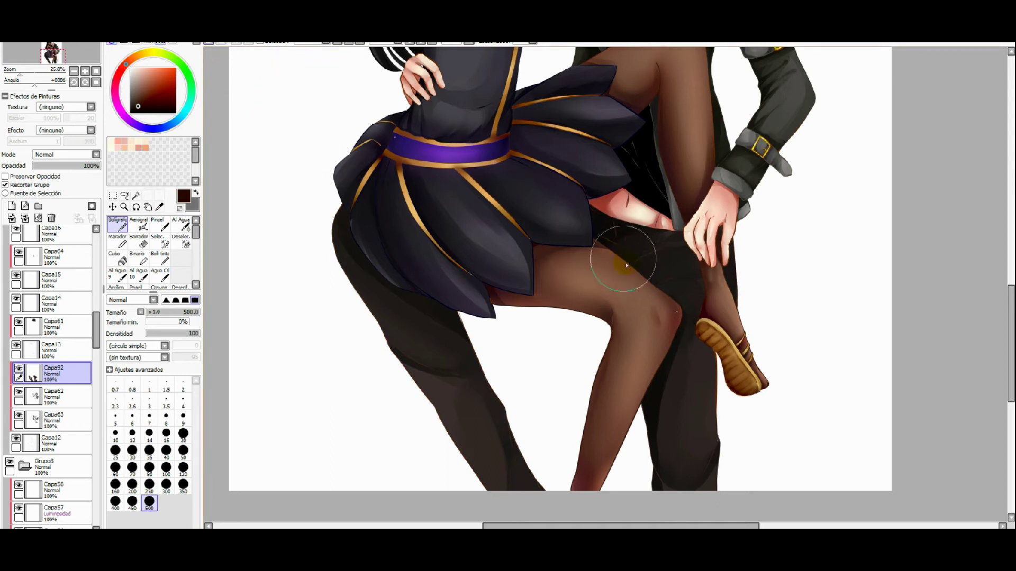
{"action": "left_click", "coordinate": [144, 99]}
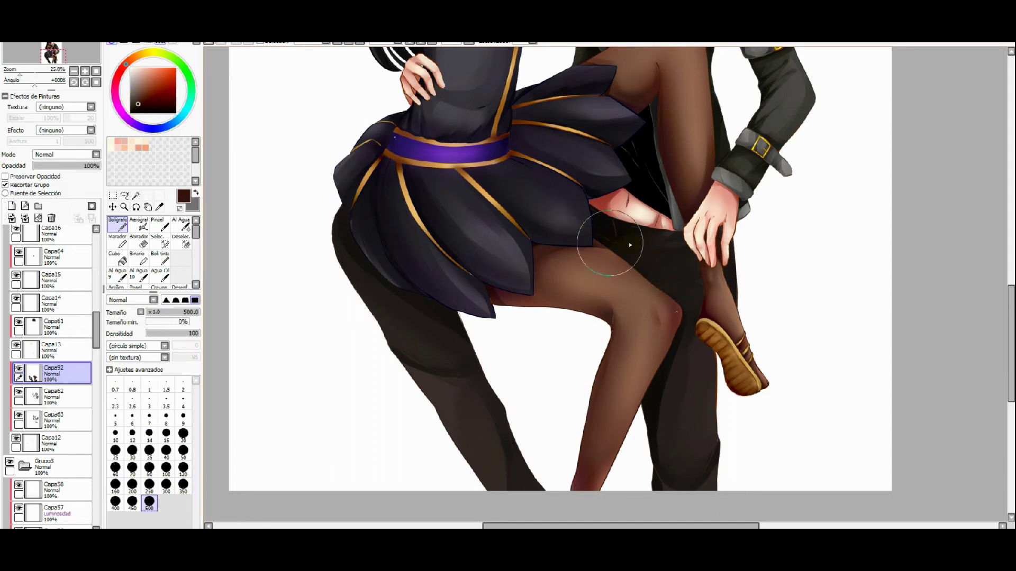
{"action": "scroll", "coordinate": [363, 62], "scroll_direction": "down", "scroll_amount": 1}
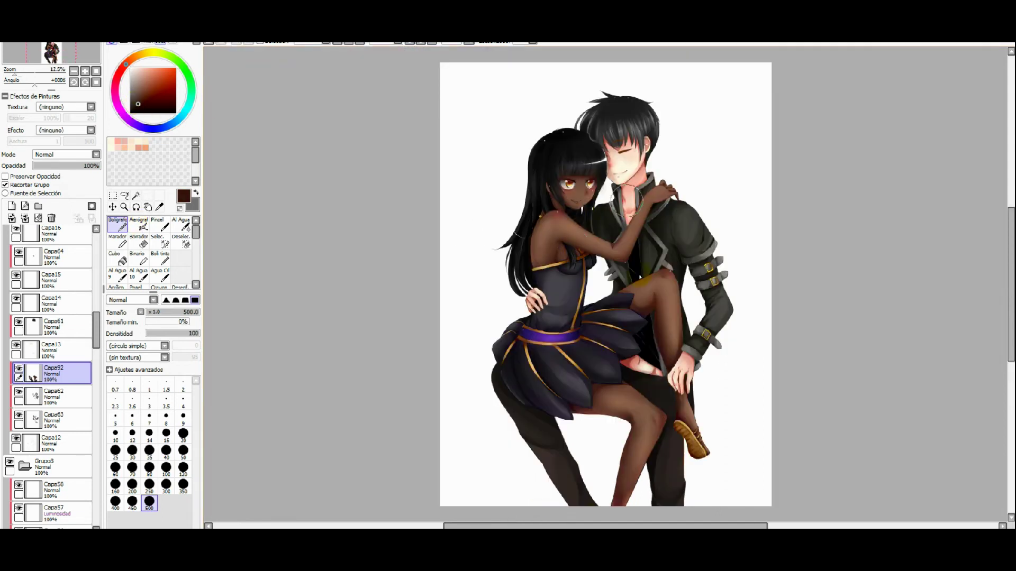
{"action": "scroll", "coordinate": [748, 408], "scroll_direction": "up", "scroll_amount": 1}
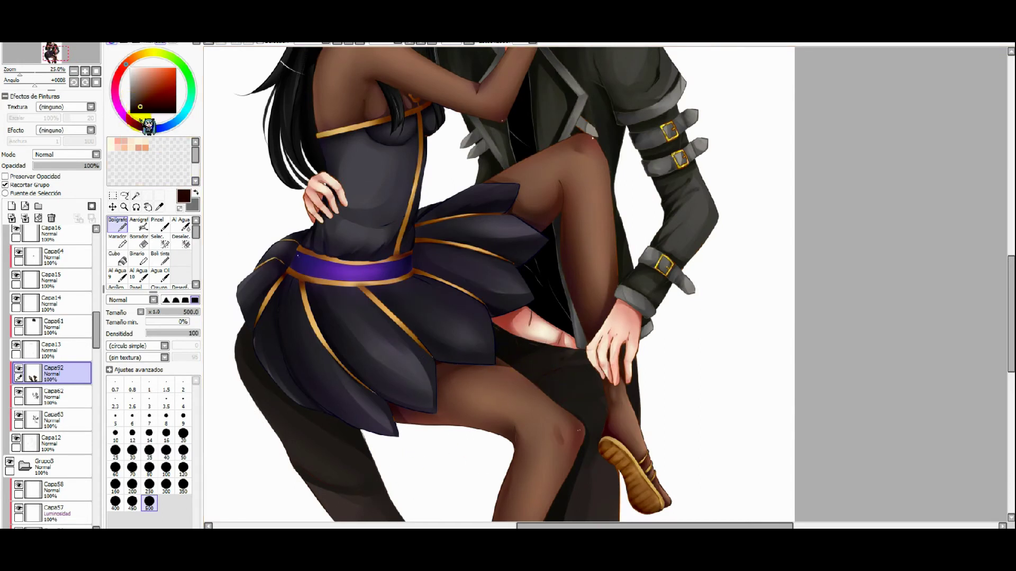
{"action": "left_click", "coordinate": [148, 102]}
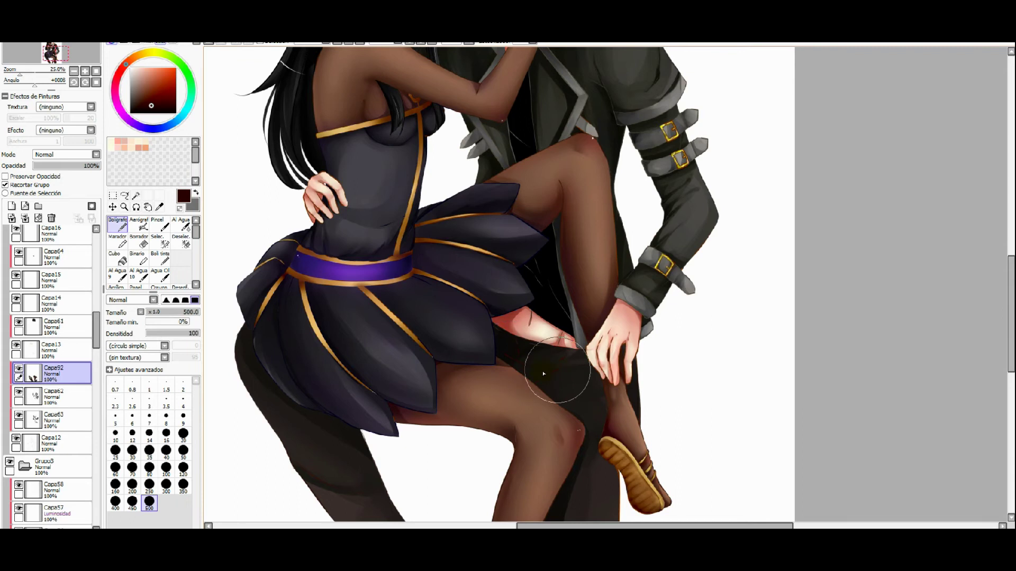
Zoom in on the trousers under the thigh and refine a dark red-brown shading colour.
{"action": "key", "text": "minus"}
{"action": "key", "text": "plus"}
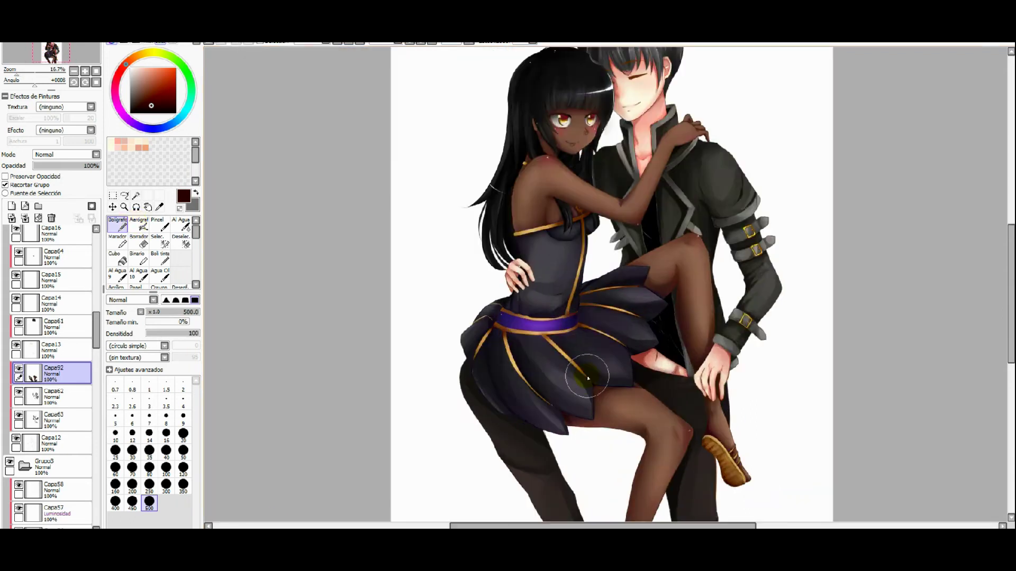
{"action": "key", "text": "plus"}
{"action": "scroll", "coordinate": [606, 286], "scroll_direction": "right", "scroll_amount": 5}
{"action": "left_click", "coordinate": [560, 399], "text": "alt"}
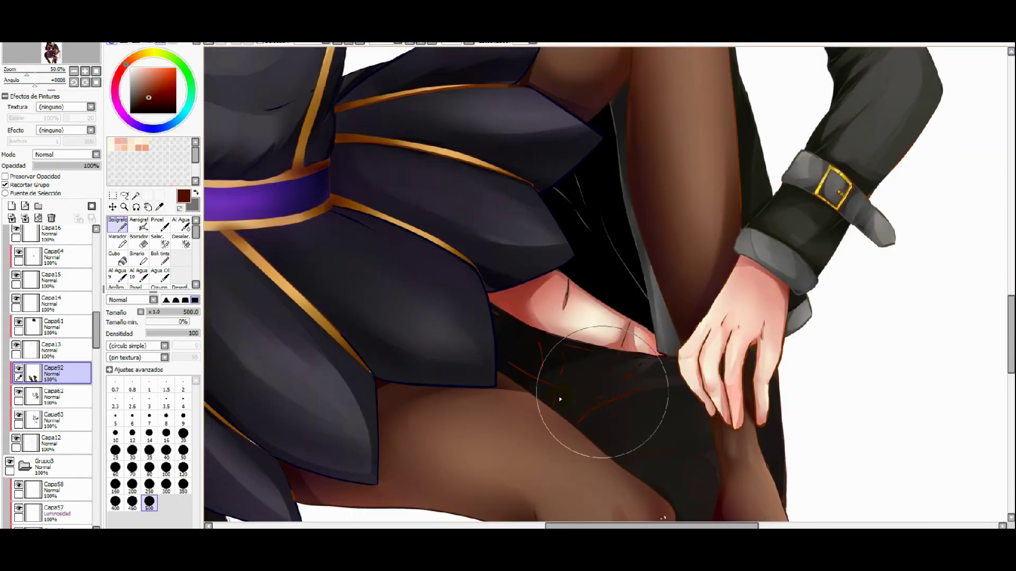
{"action": "left_click", "coordinate": [134, 99]}
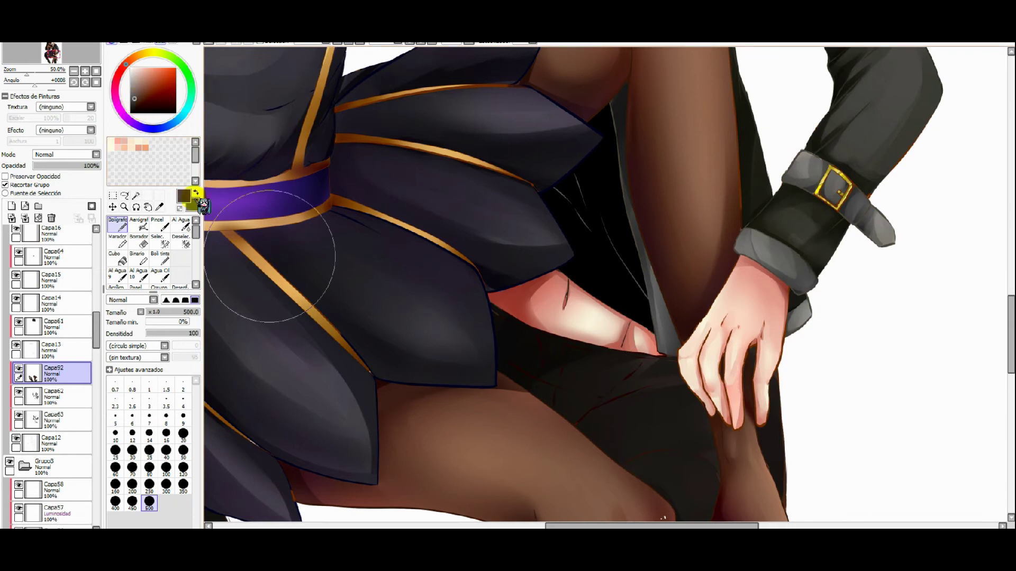
{"action": "left_click", "coordinate": [142, 104]}
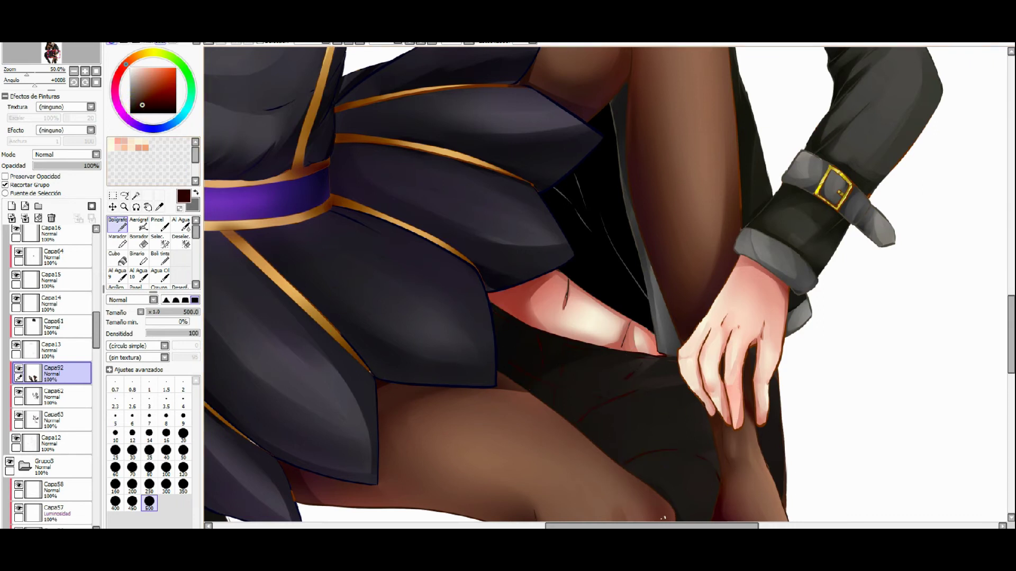
{"action": "key", "text": "minus"}
{"action": "key", "text": "minus"}
{"action": "scroll", "coordinate": [623, 394], "scroll_direction": "up", "scroll_amount": 1}
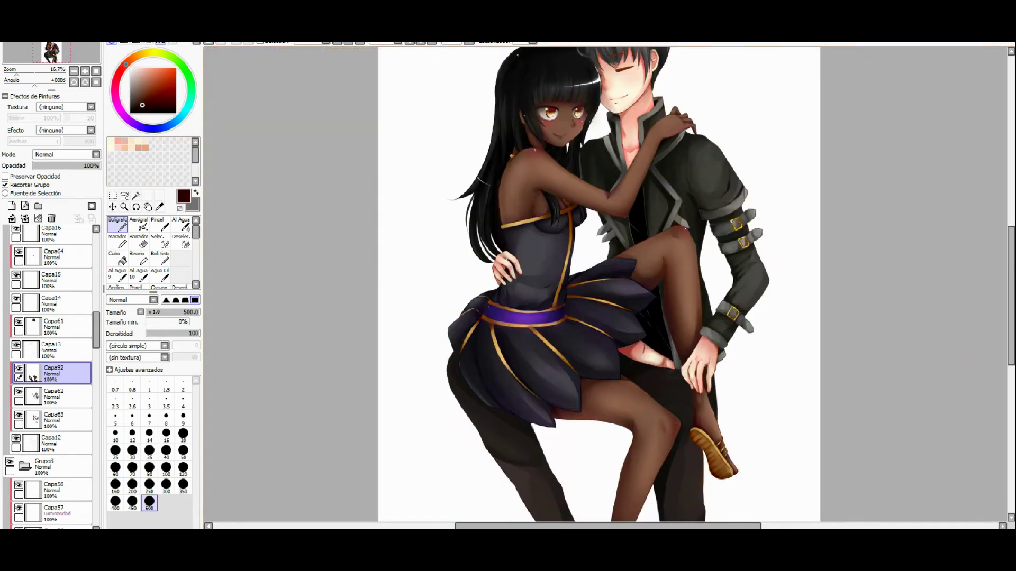
{"action": "scroll", "coordinate": [599, 284], "scroll_direction": "up", "scroll_amount": 3}
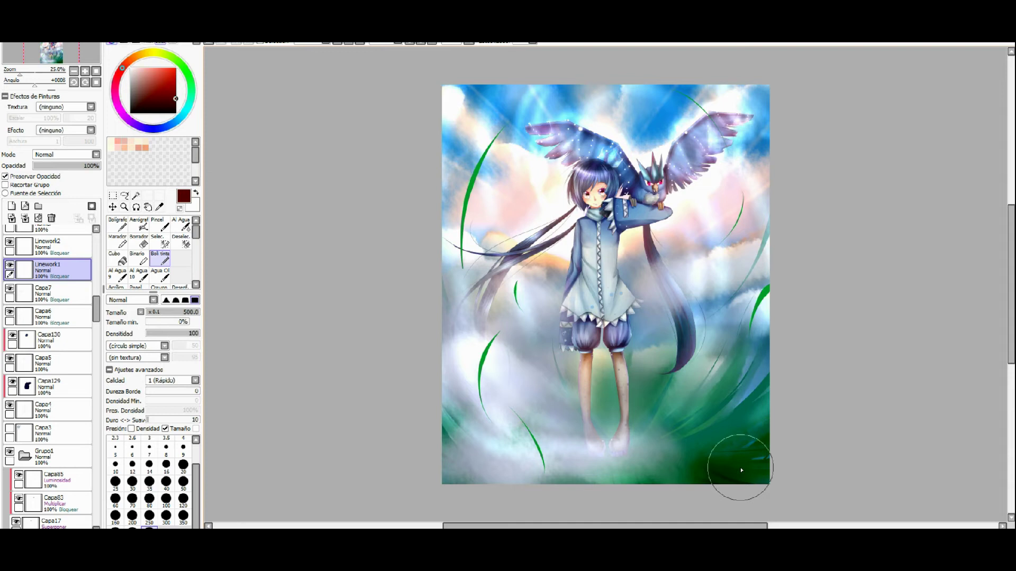
Switch to the blue-haired girl canvas and scroll up to the figure.
{"action": "left_click", "coordinate": [697, 293]}
{"action": "left_click_drag", "start_coordinate": [698, 293], "coordinate": [710, 292]}
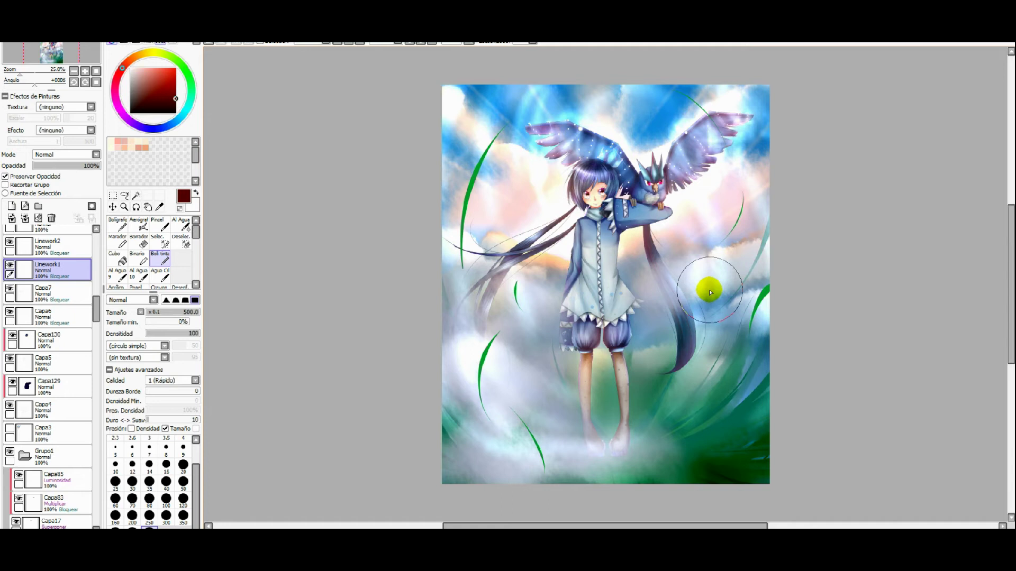
{"action": "left_click_drag", "start_coordinate": [710, 292], "coordinate": [611, 263]}
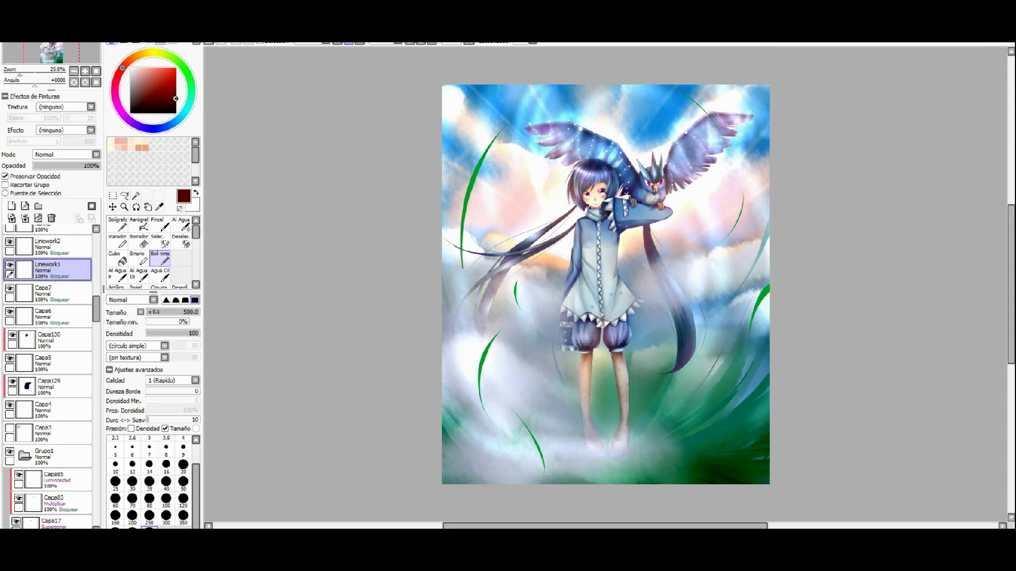
{"action": "scroll", "coordinate": [606, 281], "scroll_direction": "up", "scroll_amount": 1}
{"action": "scroll", "coordinate": [606, 280], "scroll_direction": "up", "scroll_amount": 1}
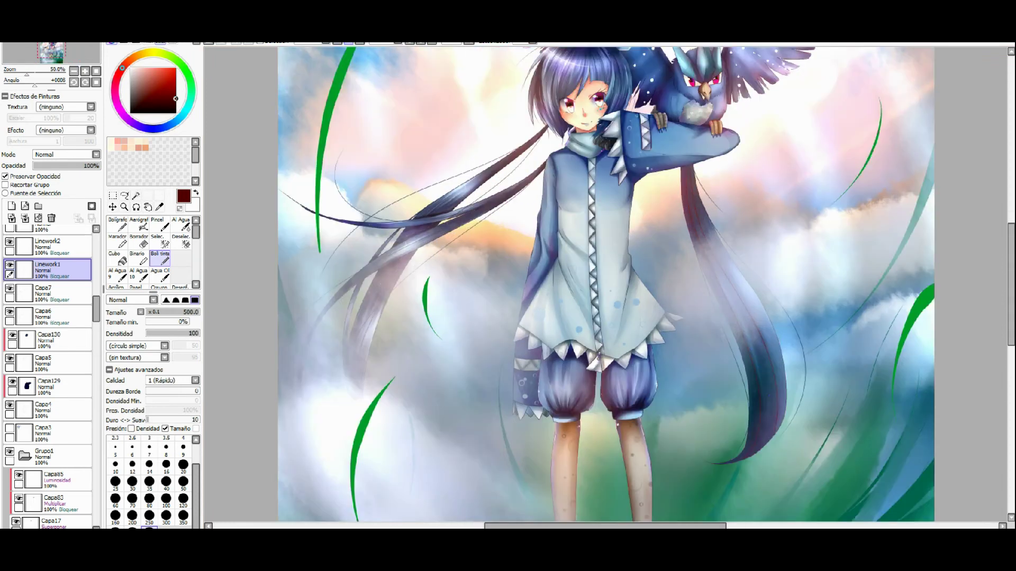
{"action": "scroll", "coordinate": [397, 154], "scroll_direction": "up", "scroll_amount": 1}
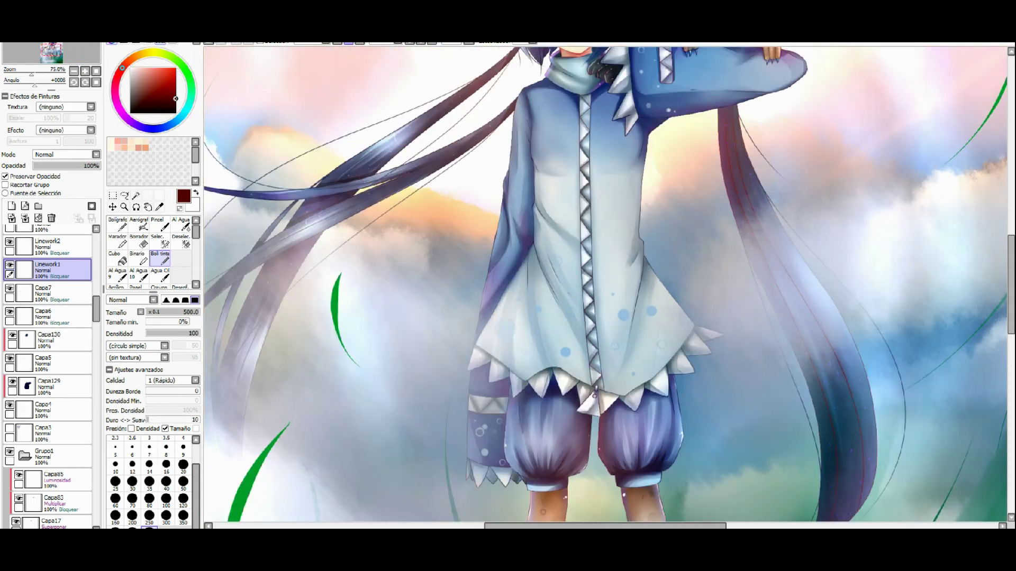
{"action": "scroll", "coordinate": [594, 394], "scroll_direction": "up", "scroll_amount": 2}
{"action": "mouse_move", "coordinate": [1008, 305]}
{"action": "left_mouse_down"}
{"action": "mouse_move", "coordinate": [1010, 222]}
{"action": "mouse_move", "coordinate": [1010, 243]}
{"action": "left_mouse_up"}
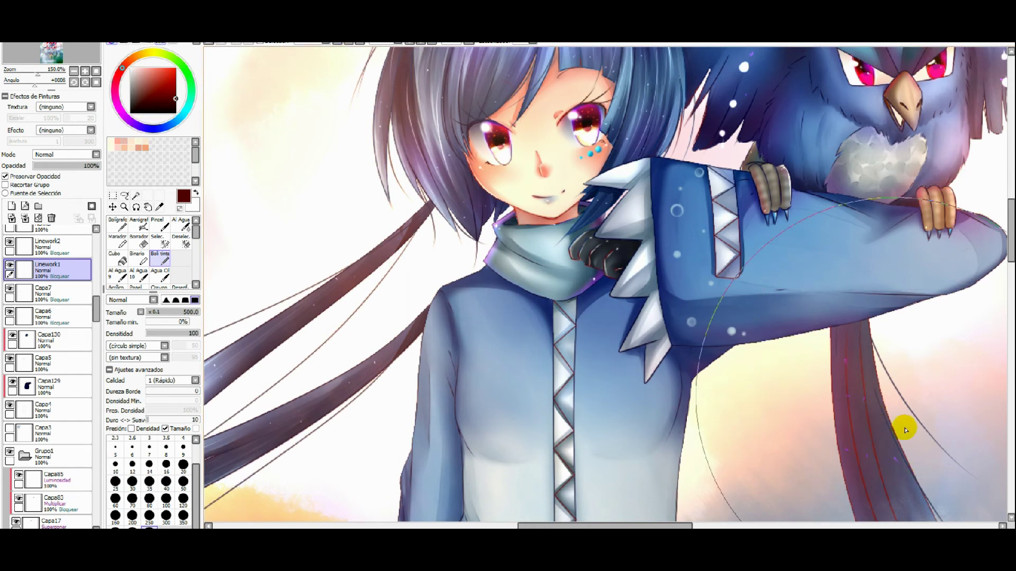
Zoom out to see the girl and bird, then zoom in on her sleeve and face.
{"action": "key", "text": "ctrl+minus"}
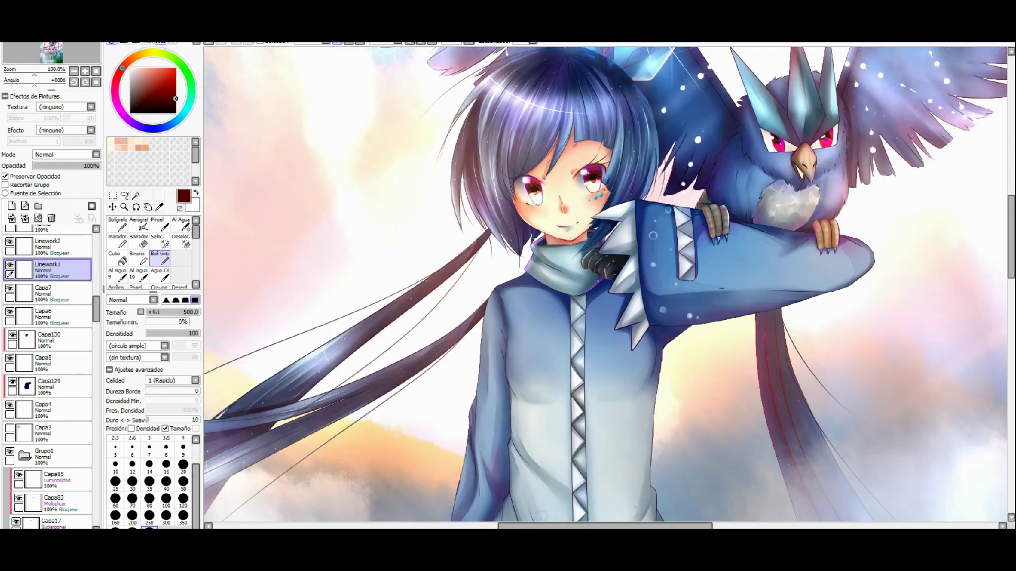
{"action": "key", "text": "ctrl+minus"}
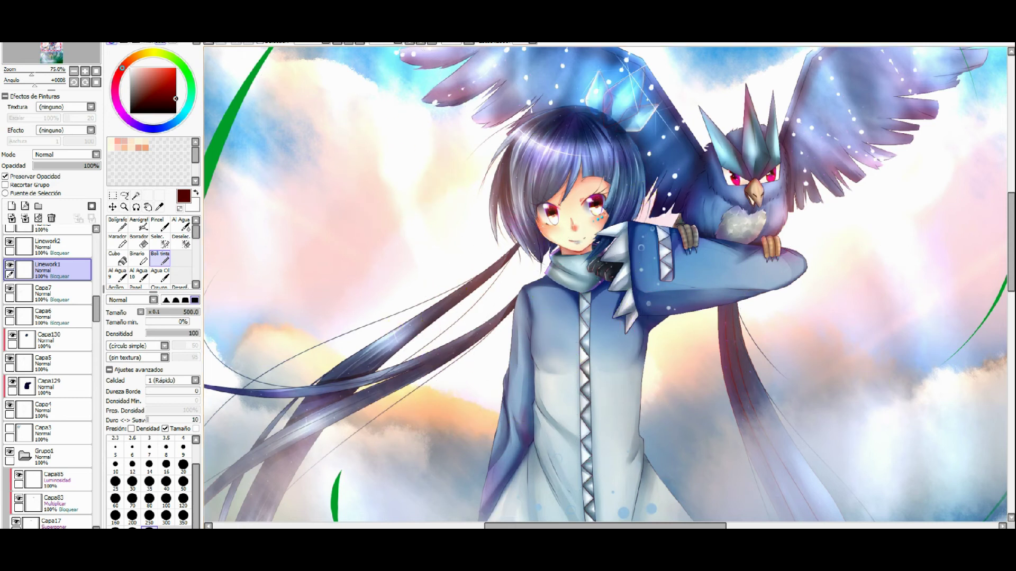
{"action": "key", "text": "KP_Add"}
{"action": "key", "text": "KP_Add"}
{"action": "key", "text": "KP_Add"}
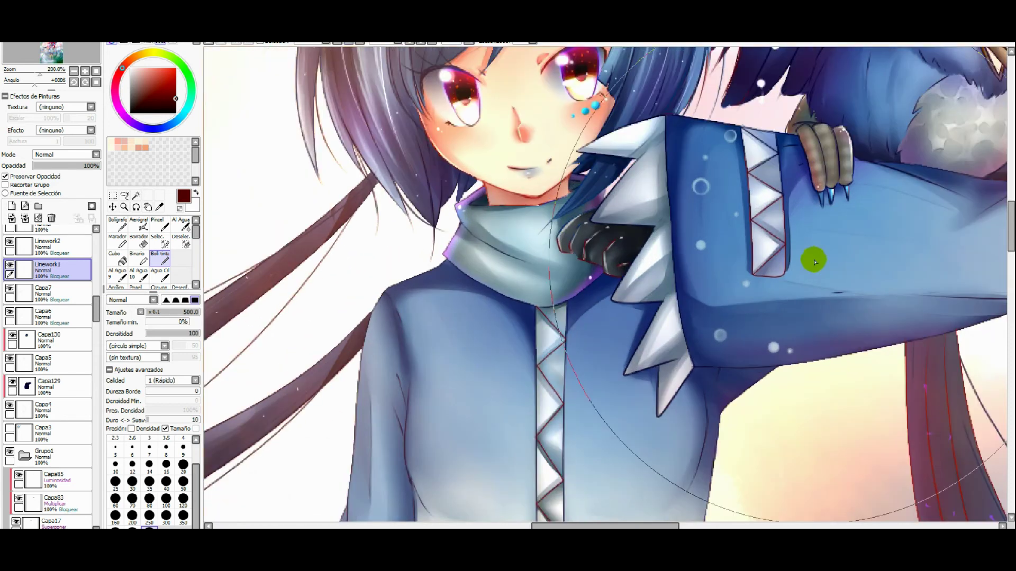
{"action": "scroll", "coordinate": [1008, 232], "scroll_direction": "up", "scroll_amount": 3}
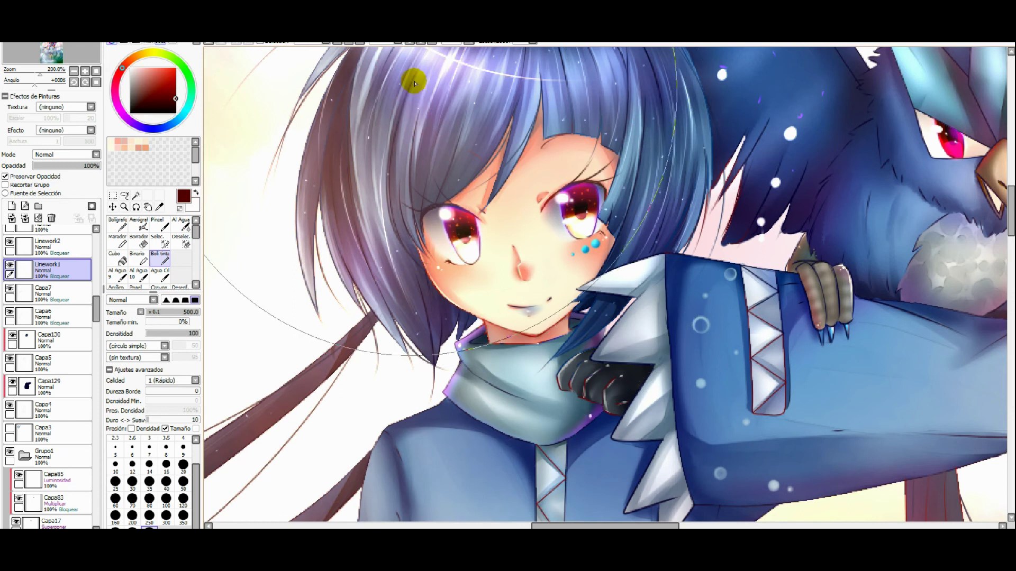
{"action": "key", "text": "ctrl+plus"}
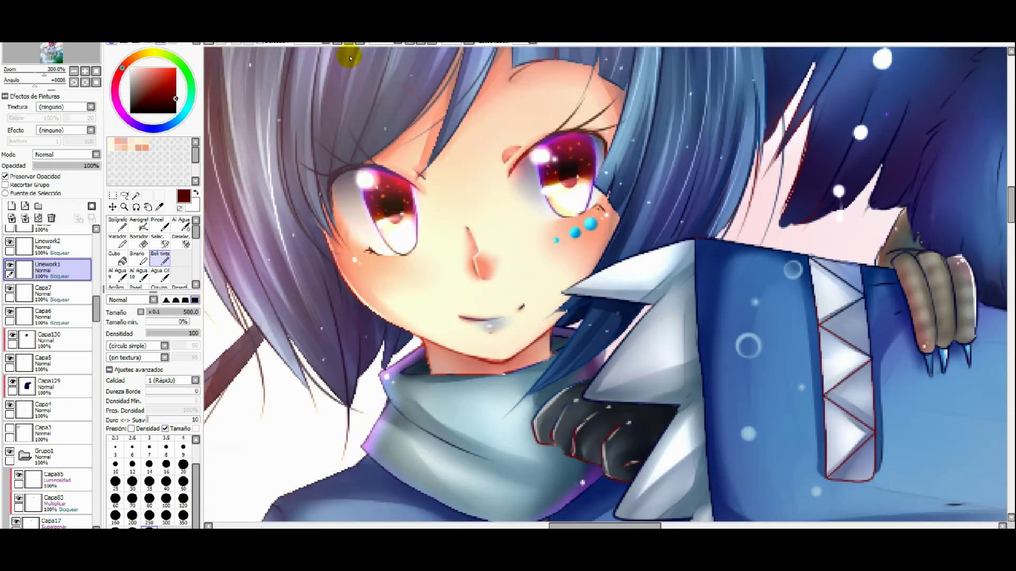
{"action": "left_click_drag", "start_coordinate": [644, 527], "coordinate": [619, 519]}
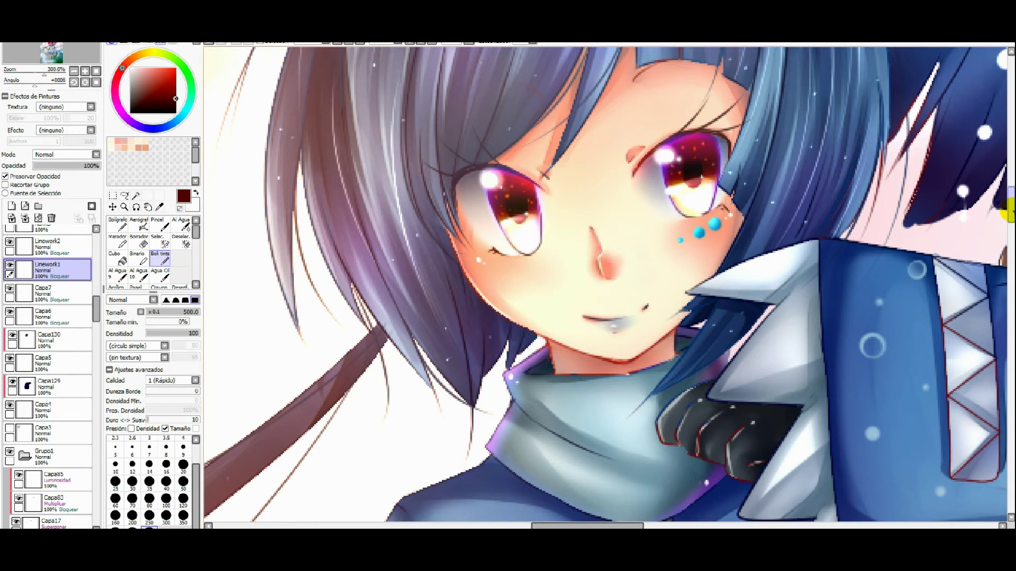
{"action": "left_click_drag", "start_coordinate": [1008, 211], "coordinate": [1007, 197]}
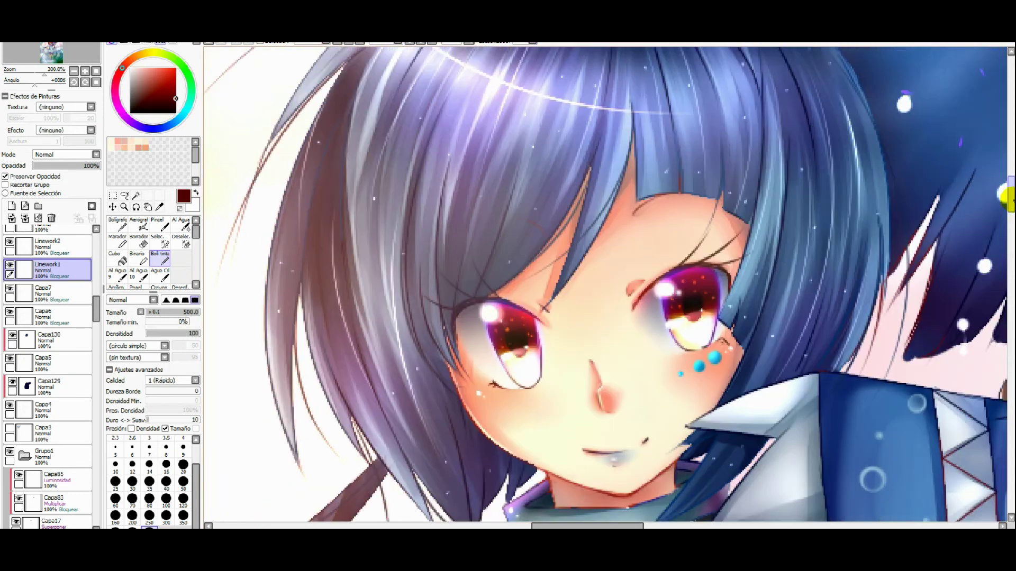
Sample the hair's dark blue and set a dark navy painting colour.
{"action": "left_click", "coordinate": [160, 207]}
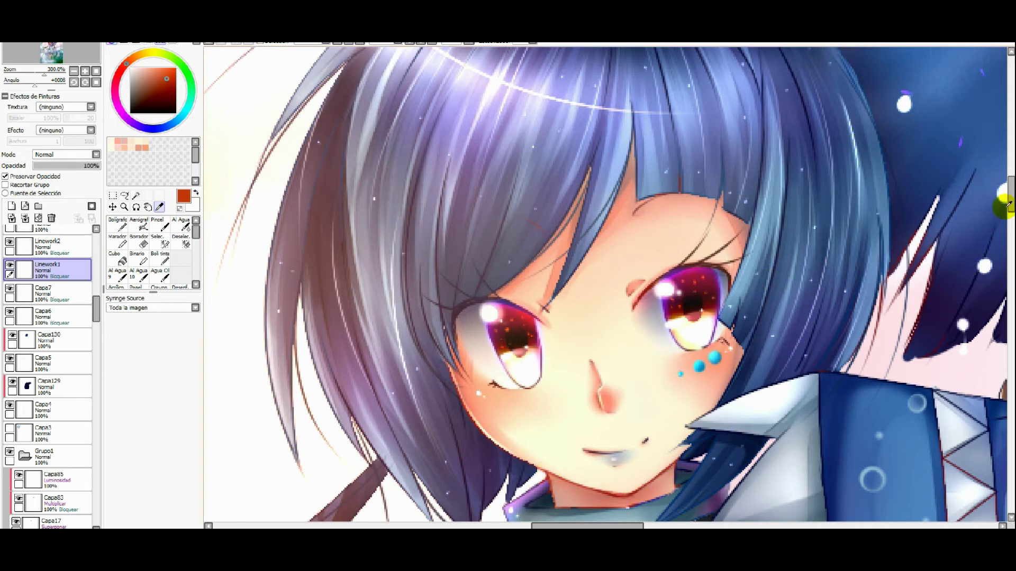
{"action": "left_click", "coordinate": [787, 105], "text": "alt"}
{"action": "left_click_drag", "start_coordinate": [144, 86], "coordinate": [147, 99]}
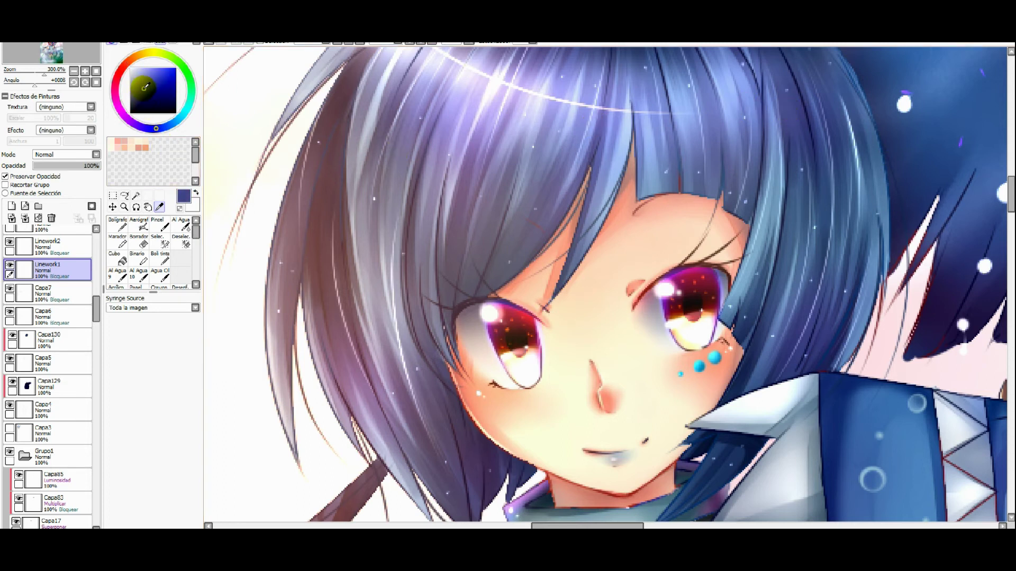
{"action": "scroll", "coordinate": [1009, 195], "scroll_direction": "down", "scroll_amount": 2}
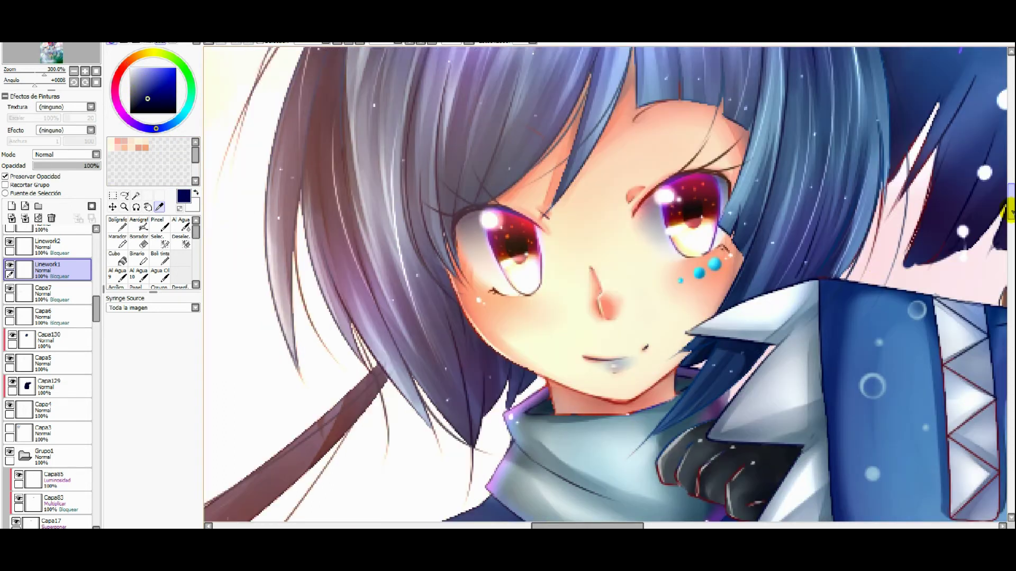
{"action": "scroll", "coordinate": [1009, 195], "scroll_direction": "down", "scroll_amount": 1}
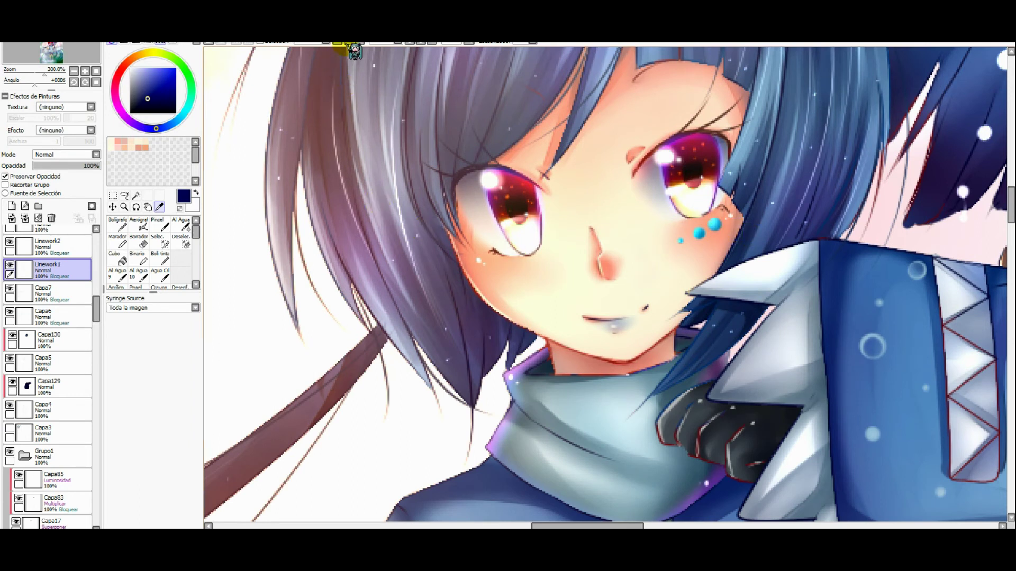
Zoom out twice to show the face and bird, then scroll the canvas.
{"action": "left_click", "coordinate": [338, 42]}
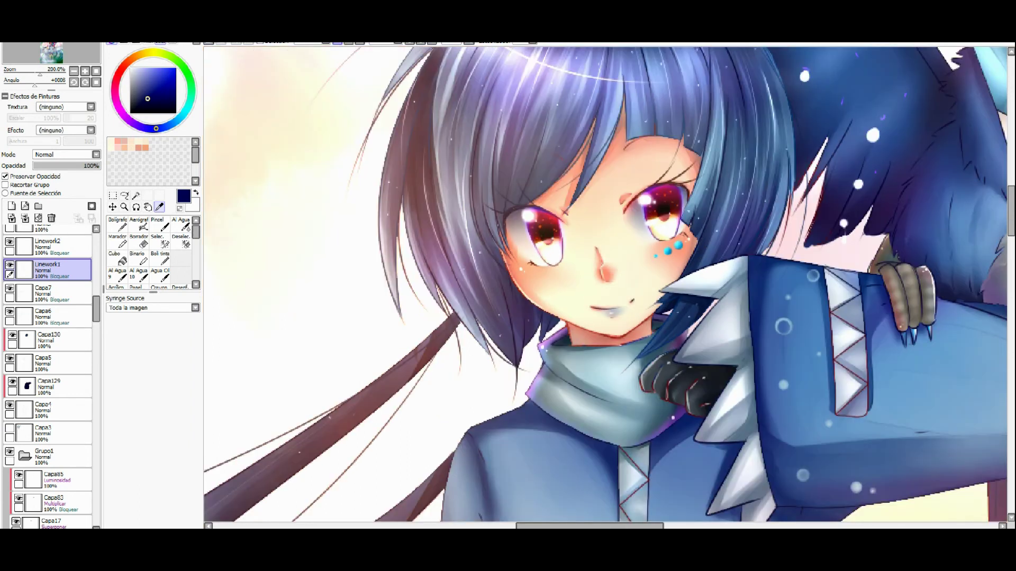
{"action": "left_click", "coordinate": [337, 42]}
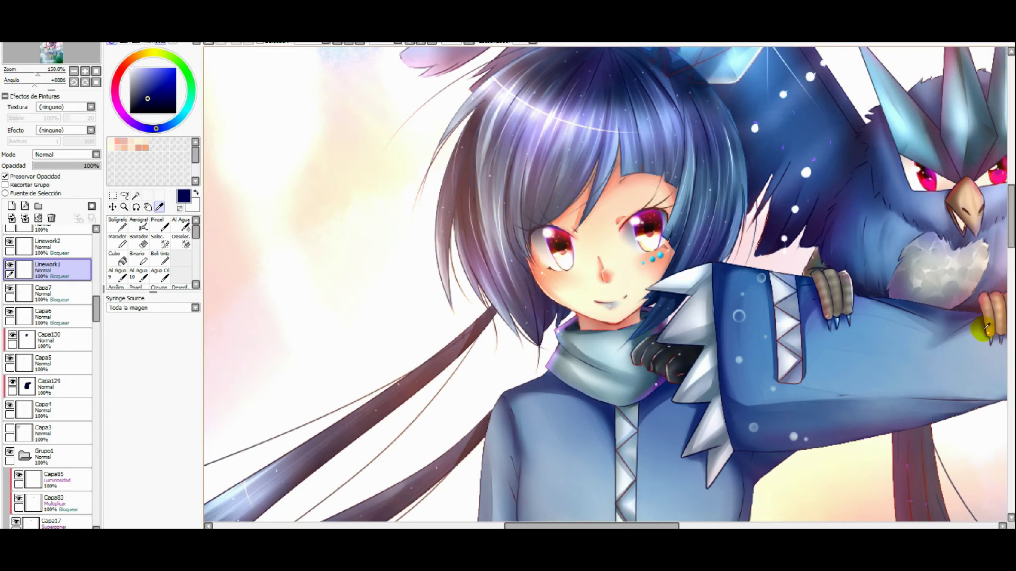
{"action": "left_click_drag", "start_coordinate": [1011, 212], "coordinate": [1012, 228]}
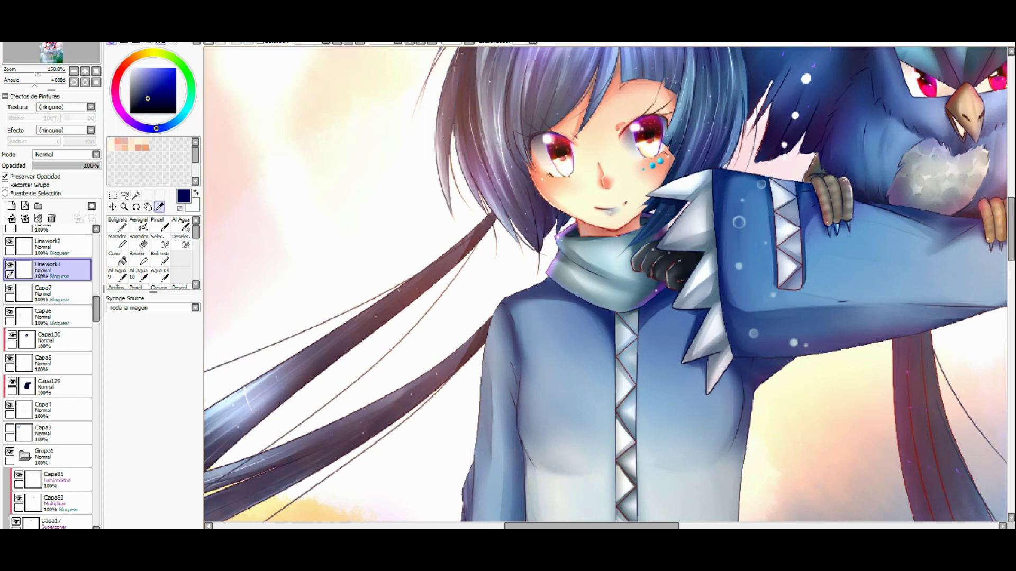
{"action": "left_click_drag", "start_coordinate": [1011, 233], "coordinate": [1011, 216]}
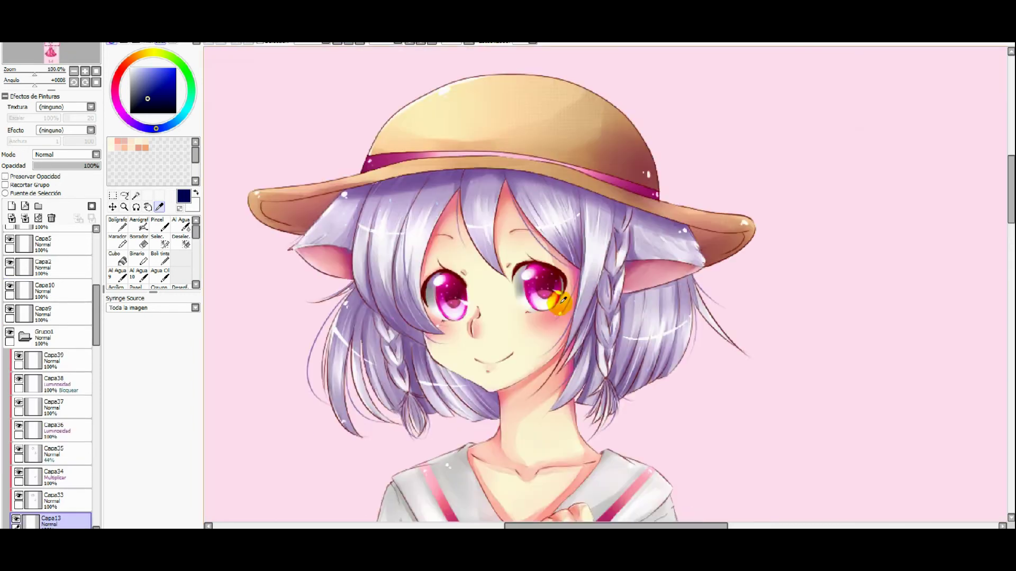
{"action": "scroll", "coordinate": [562, 300], "scroll_direction": "up", "scroll_amount": 3}
{"action": "scroll", "coordinate": [460, 386], "scroll_direction": "up", "scroll_amount": 3}
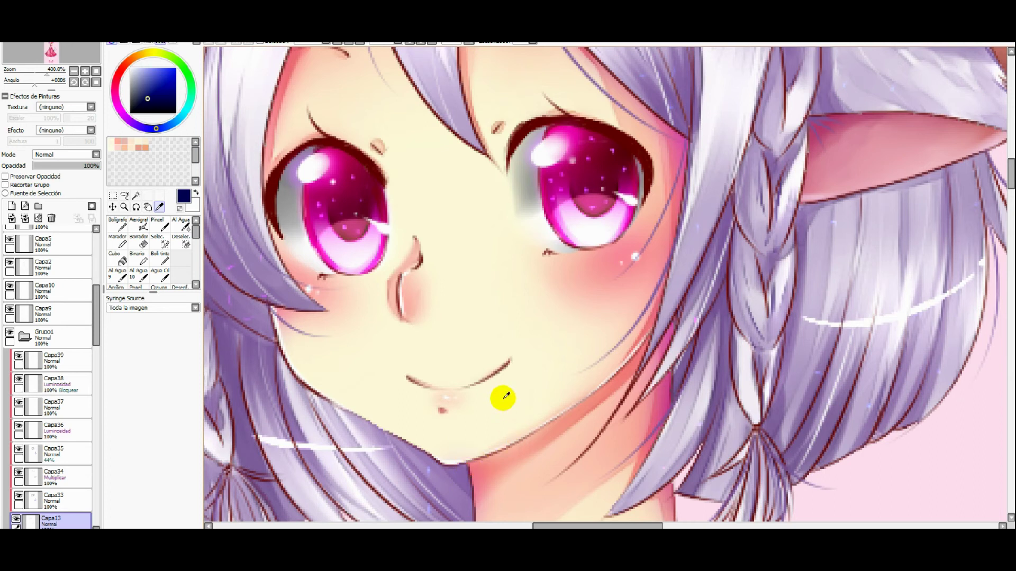
{"action": "scroll", "coordinate": [470, 265], "scroll_direction": "down", "scroll_amount": 2}
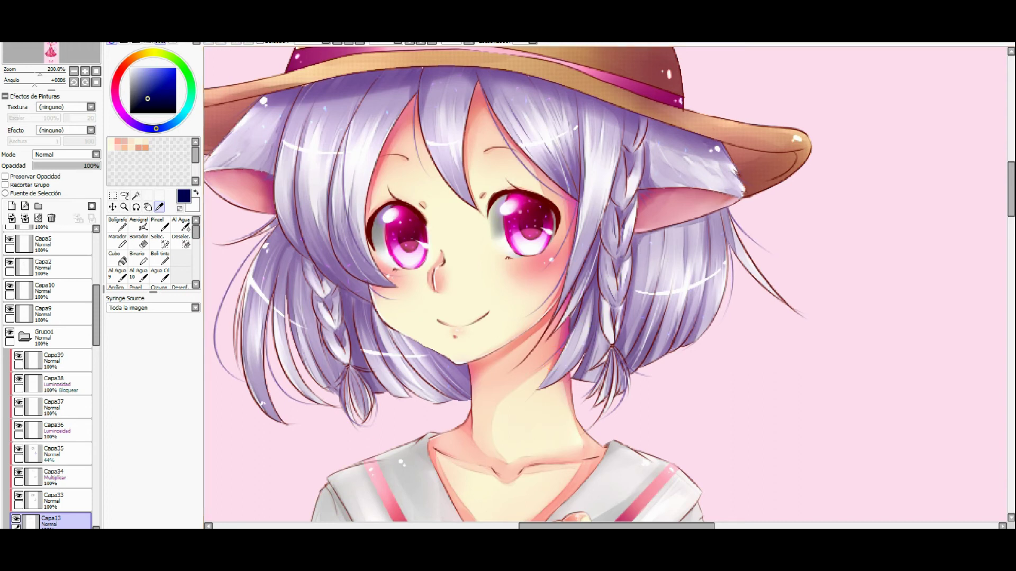
{"action": "left_click", "coordinate": [362, 43]}
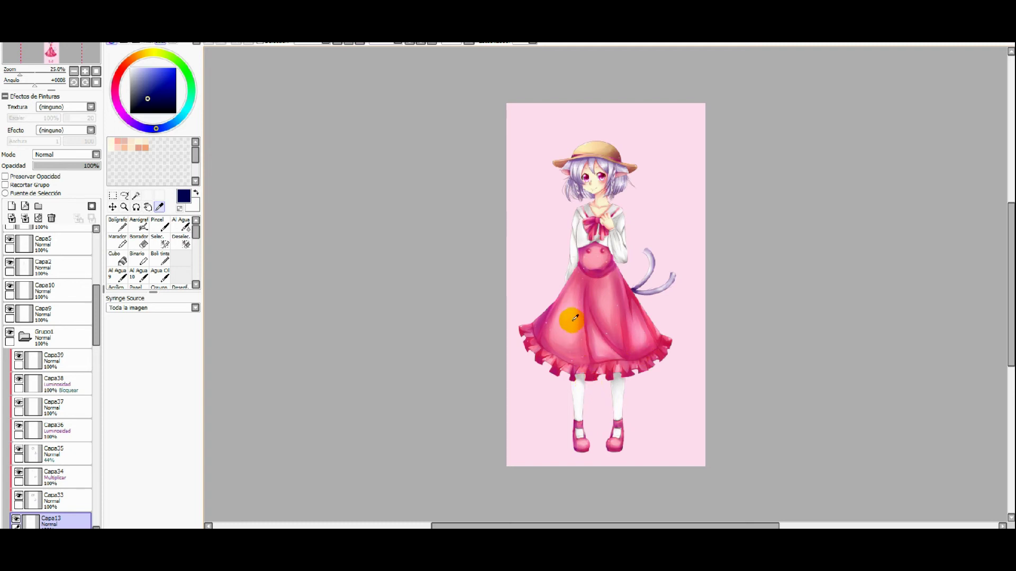
{"action": "scroll", "coordinate": [582, 320], "scroll_direction": "up", "scroll_amount": 2}
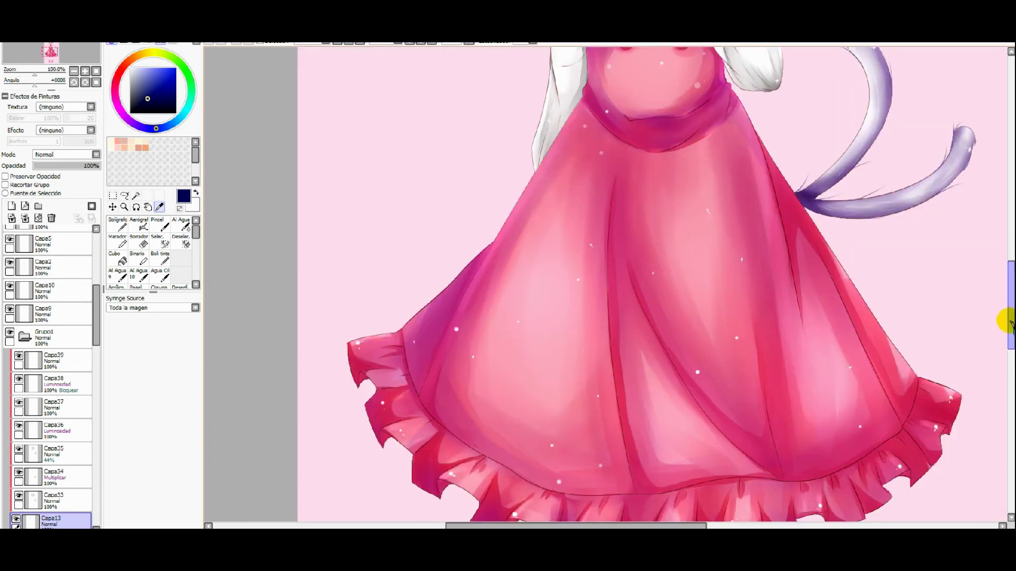
{"action": "left_click_drag", "start_coordinate": [1008, 312], "coordinate": [1008, 235]}
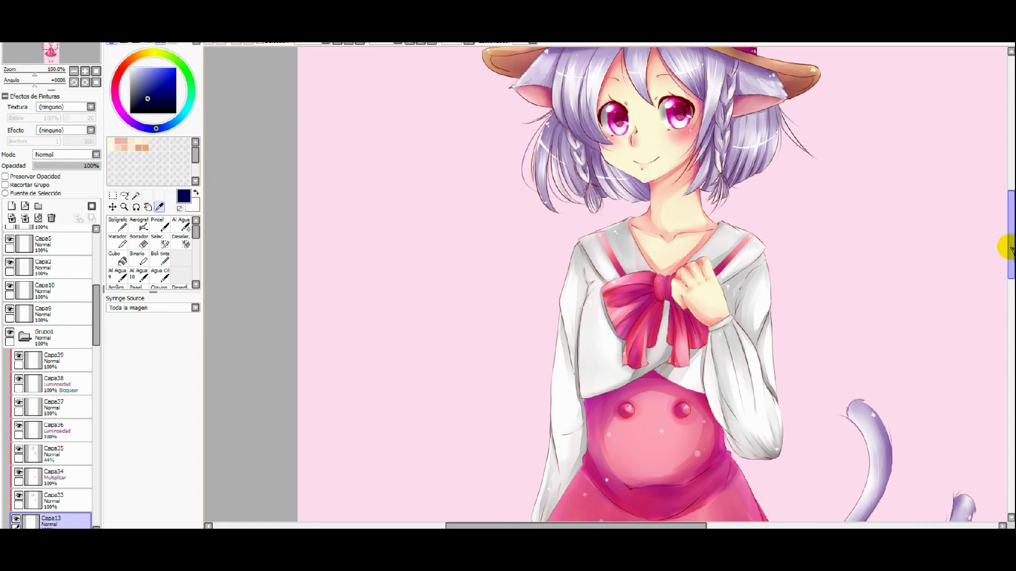
{"action": "left_click_drag", "start_coordinate": [1009, 251], "coordinate": [1007, 222]}
{"action": "scroll", "coordinate": [671, 235], "scroll_direction": "up", "scroll_amount": 2}
{"action": "scroll", "coordinate": [671, 235], "scroll_direction": "up", "scroll_amount": 1}
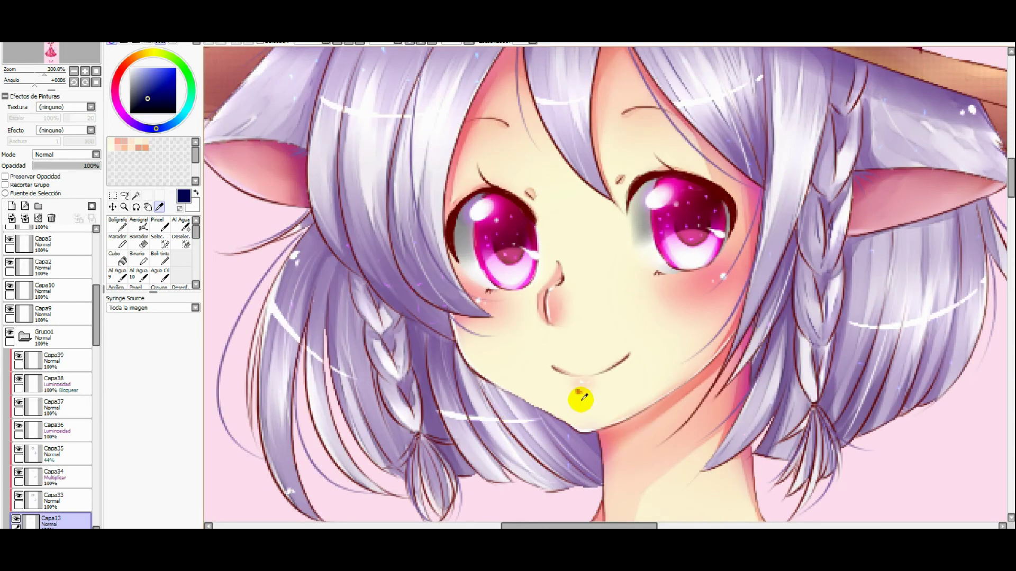
{"action": "scroll", "coordinate": [667, 333], "scroll_direction": "down", "scroll_amount": 1}
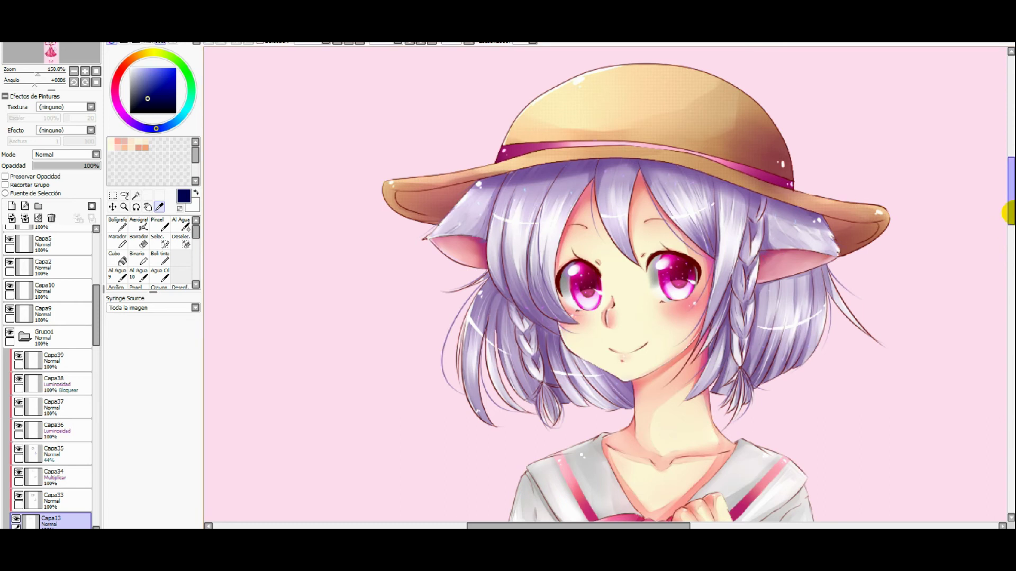
{"action": "left_click_drag", "start_coordinate": [1010, 215], "coordinate": [1010, 235]}
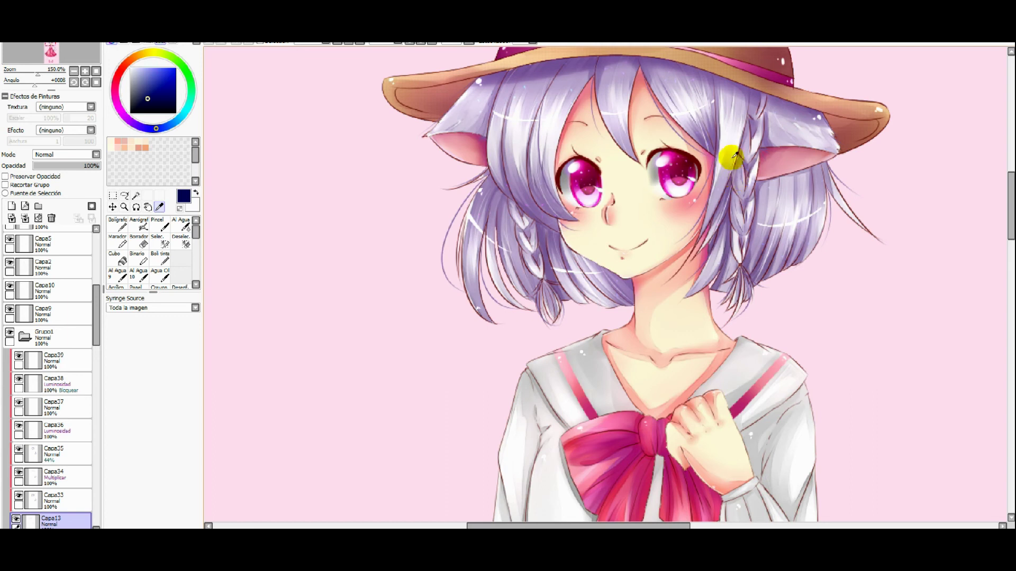
{"action": "mouse_move", "coordinate": [1008, 193]}
{"action": "left_mouse_down"}
{"action": "mouse_move", "coordinate": [1005, 208]}
{"action": "mouse_move", "coordinate": [1005, 196]}
{"action": "left_mouse_up"}
{"action": "scroll", "coordinate": [669, 220], "scroll_direction": "up", "scroll_amount": 1}
{"action": "scroll", "coordinate": [669, 220], "scroll_direction": "up", "scroll_amount": 2}
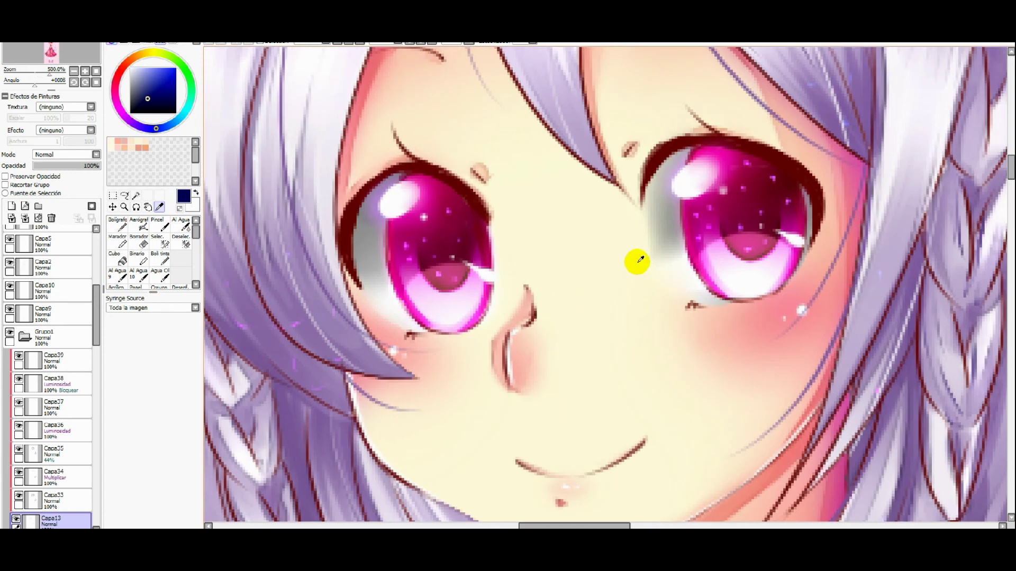
{"action": "scroll", "coordinate": [686, 264], "scroll_direction": "down", "scroll_amount": 2}
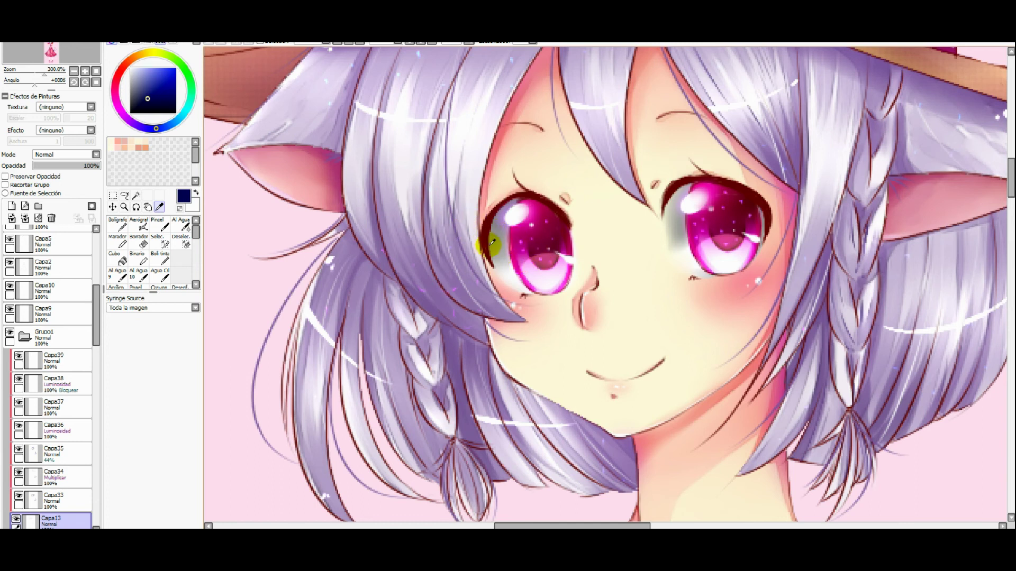
{"action": "left_click", "coordinate": [479, 227]}
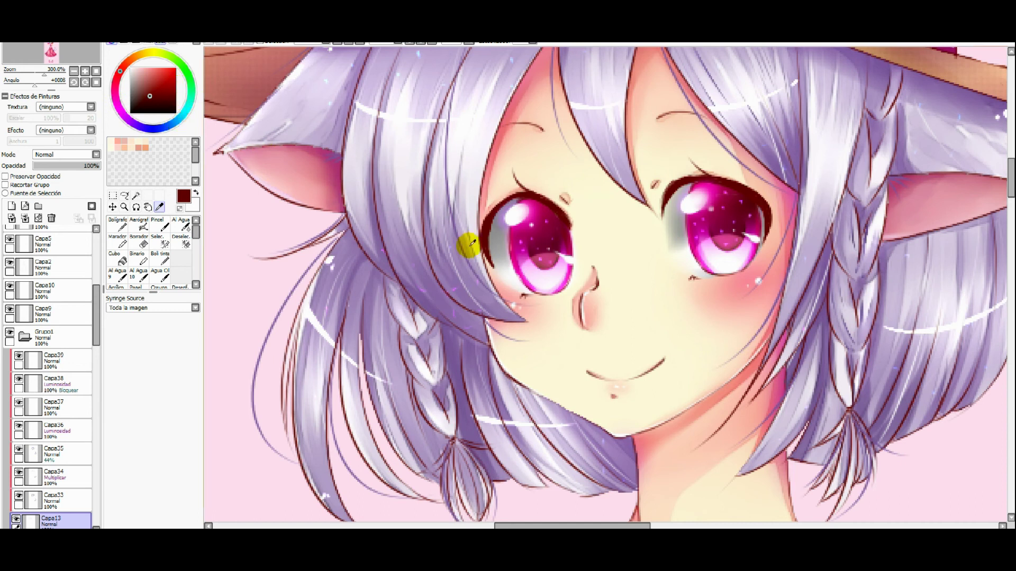
{"action": "left_click_drag", "start_coordinate": [171, 125], "coordinate": [164, 127]}
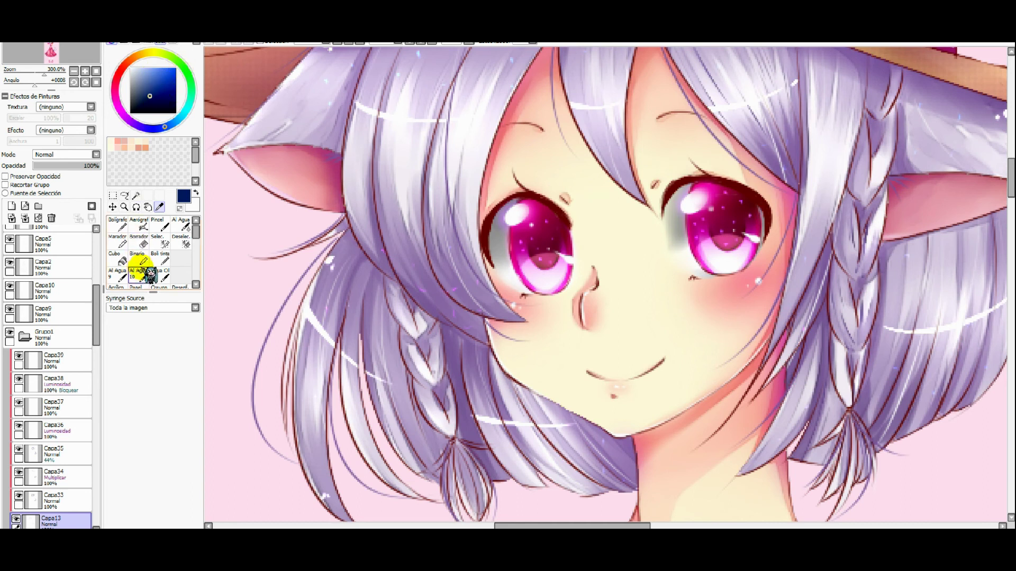
Select the Boli tinta ink brush and set its size to 20.
{"action": "left_click", "coordinate": [160, 258]}
{"action": "mouse_move", "coordinate": [98, 318]}
{"action": "left_mouse_down"}
{"action": "mouse_move", "coordinate": [95, 275]}
{"action": "mouse_move", "coordinate": [45, 228]}
{"action": "left_mouse_up"}
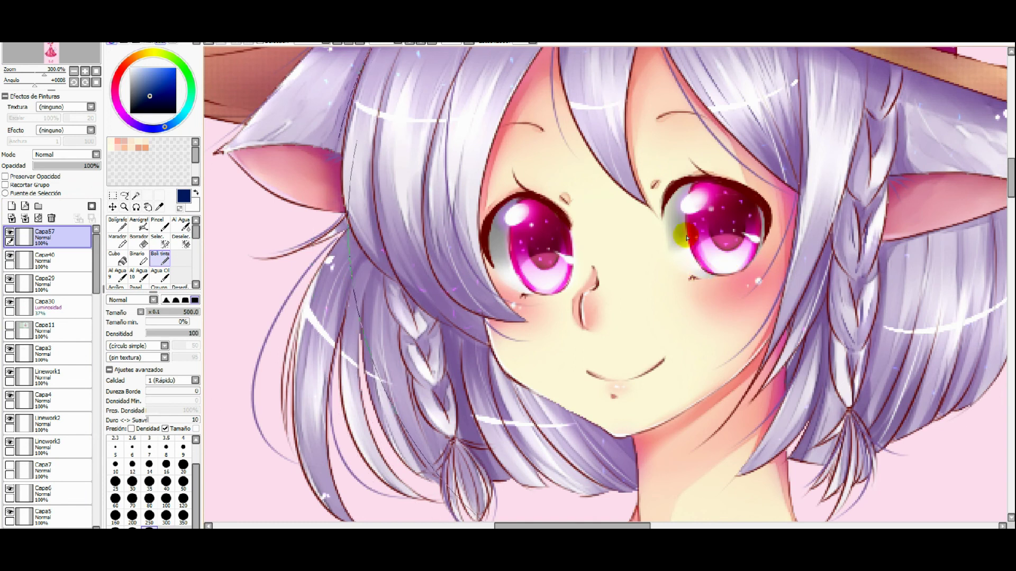
{"action": "left_click", "coordinate": [183, 465]}
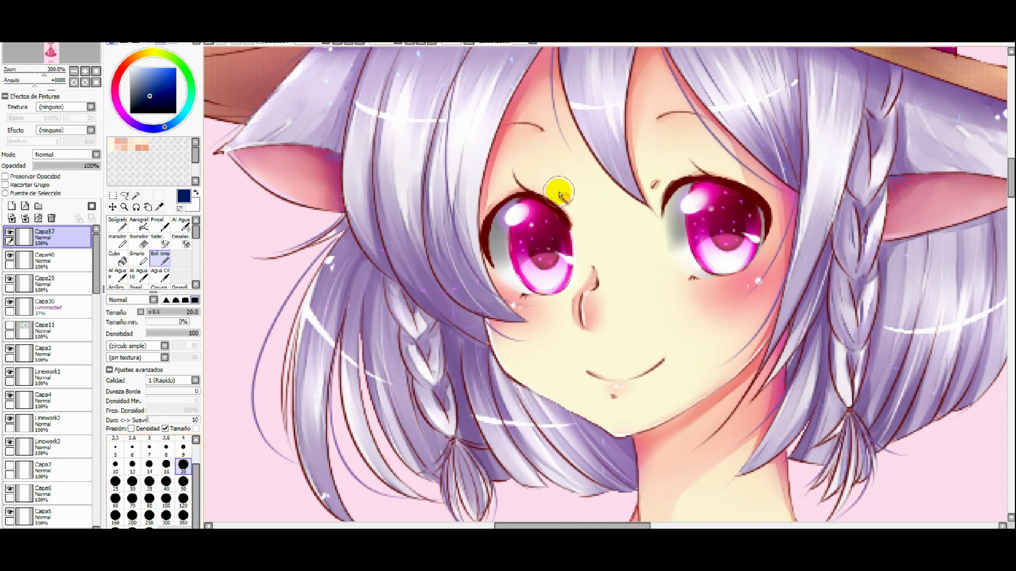
Dab a navy test dot, delete layer Capa57 with it, and zoom to 25%.
{"action": "left_click", "coordinate": [597, 213]}
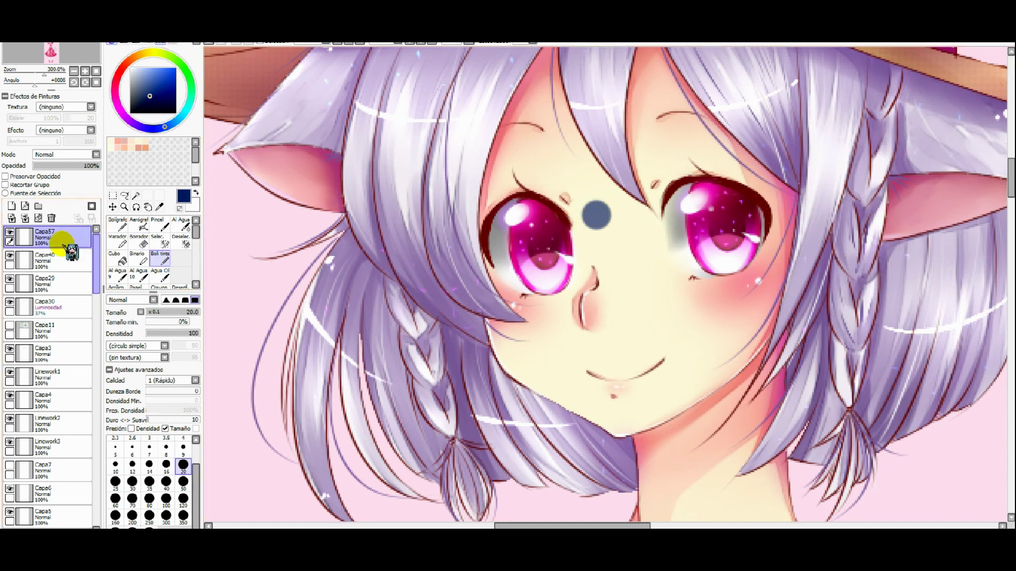
{"action": "left_click", "coordinate": [51, 218]}
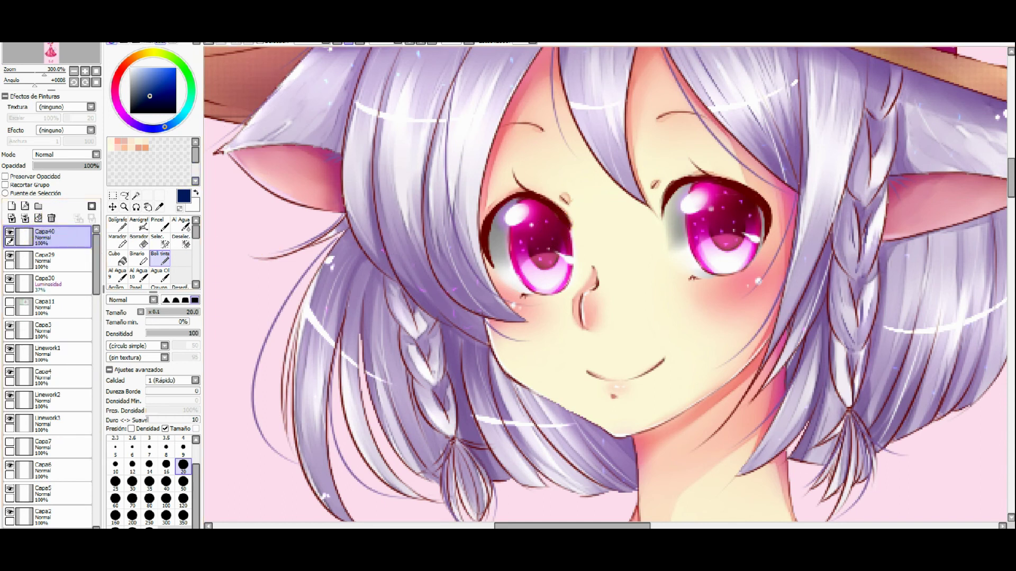
{"action": "left_click_drag", "start_coordinate": [35, 72], "coordinate": [20, 72]}
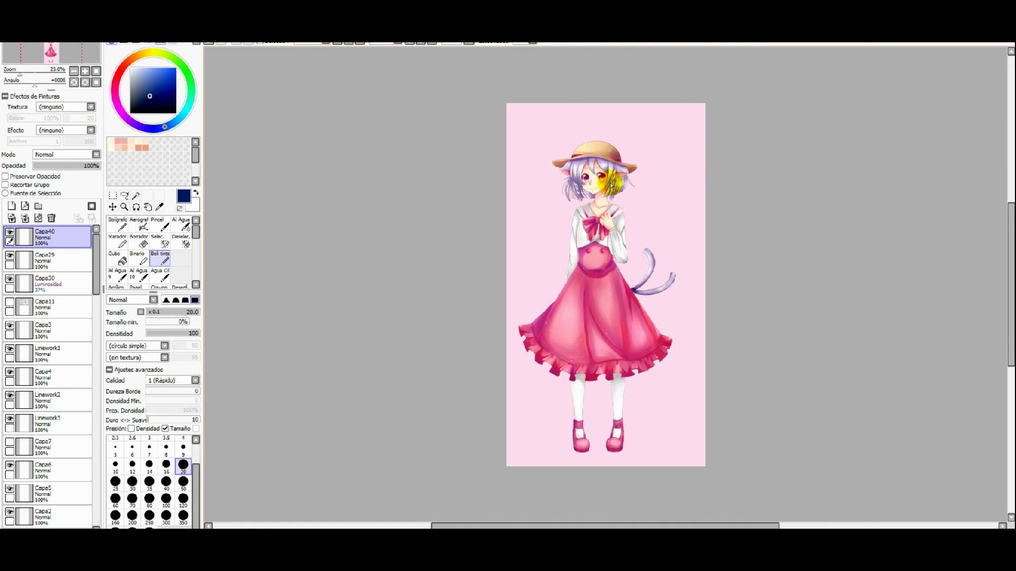
Scroll to zoom in on the cat-eared girl's hair.
{"action": "scroll", "coordinate": [609, 183], "scroll_direction": "up", "scroll_amount": 3}
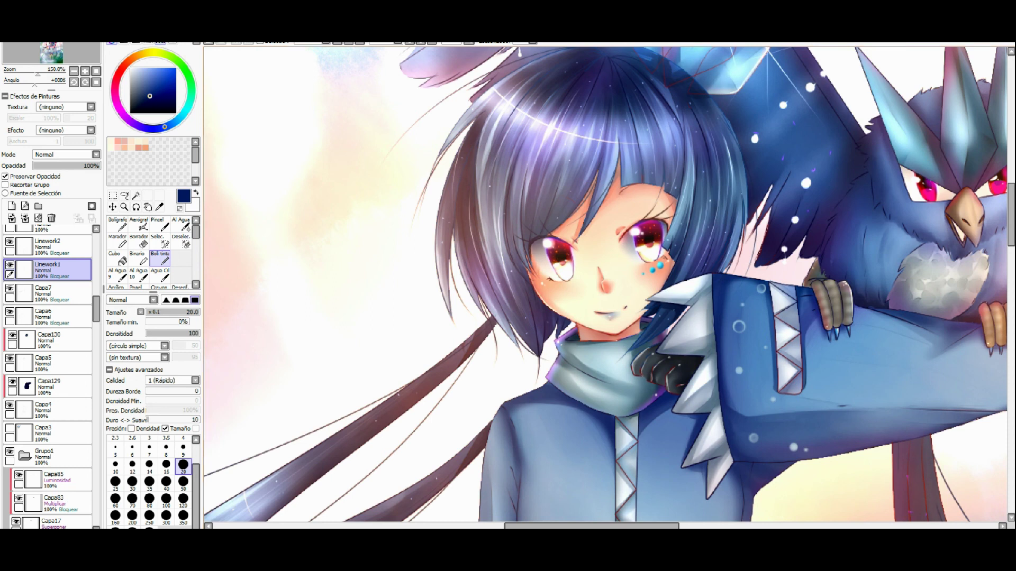
Zoom out to fit the whole blue-haired girl canvas at 25%.
{"action": "key", "text": "minus"}
{"action": "key", "text": "minus"}
{"action": "key", "text": "minus"}
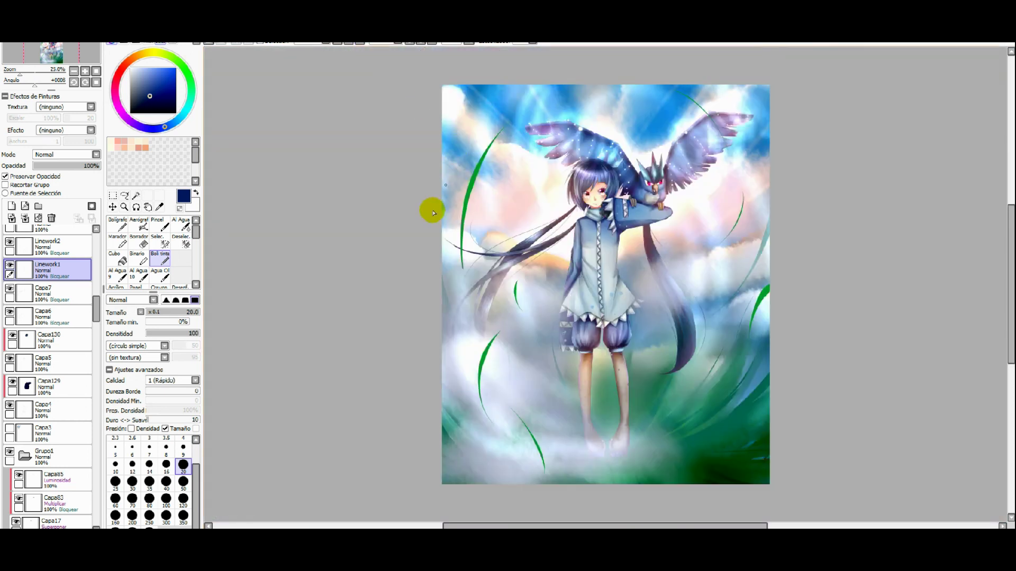